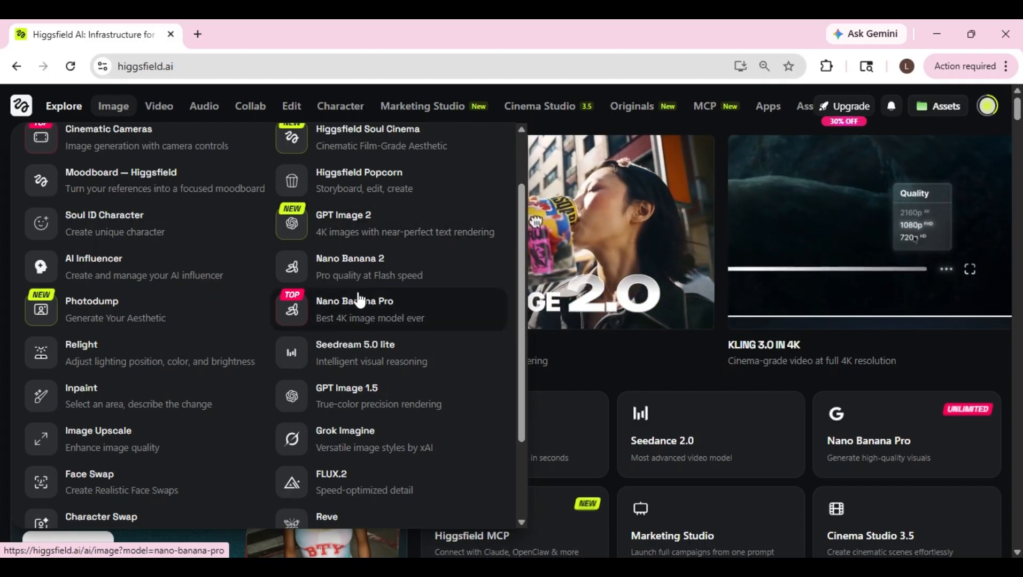
mouse_move(161, 109)
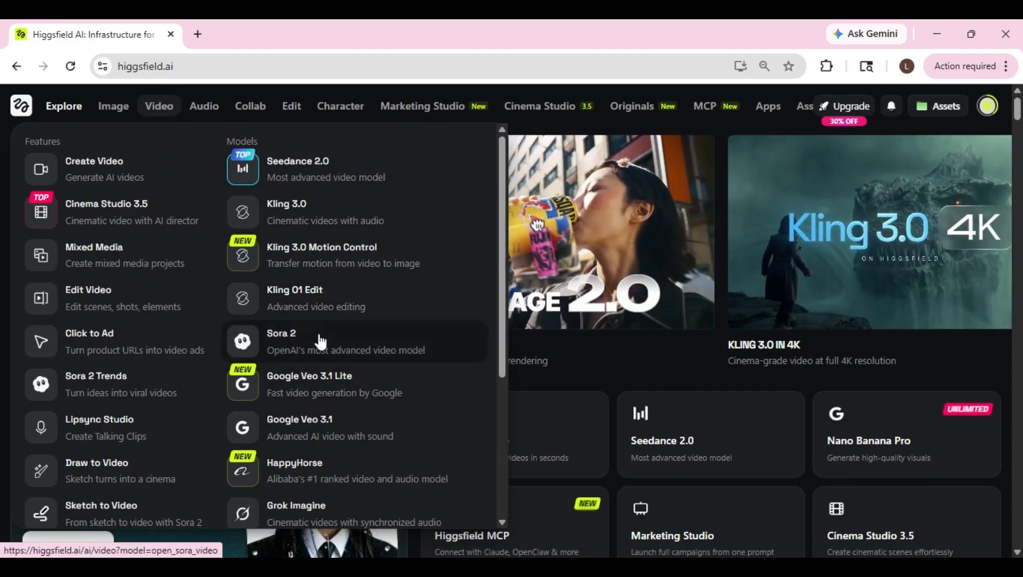
scroll(321, 341, down, 2)
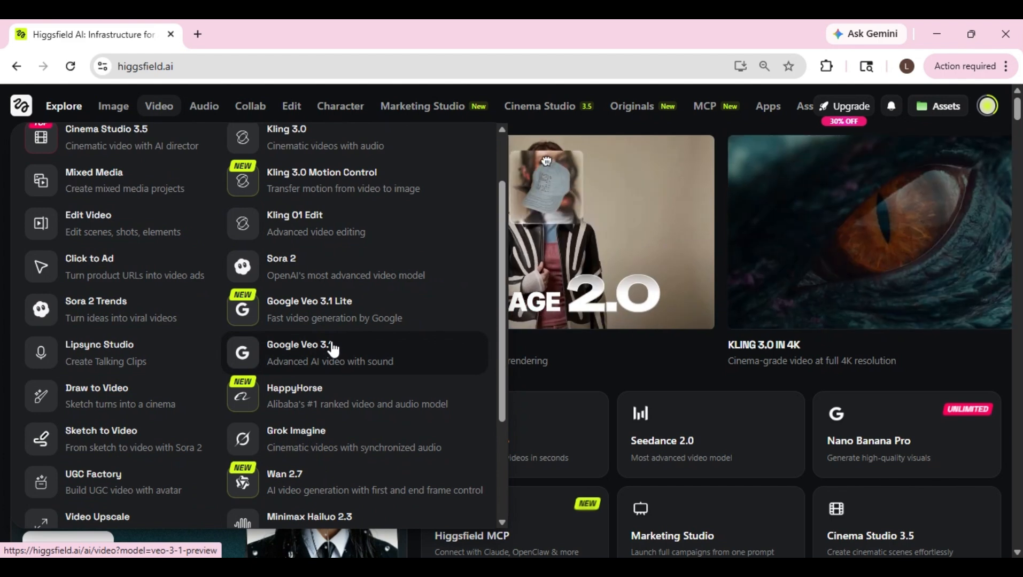
scroll(331, 350, up, 2)
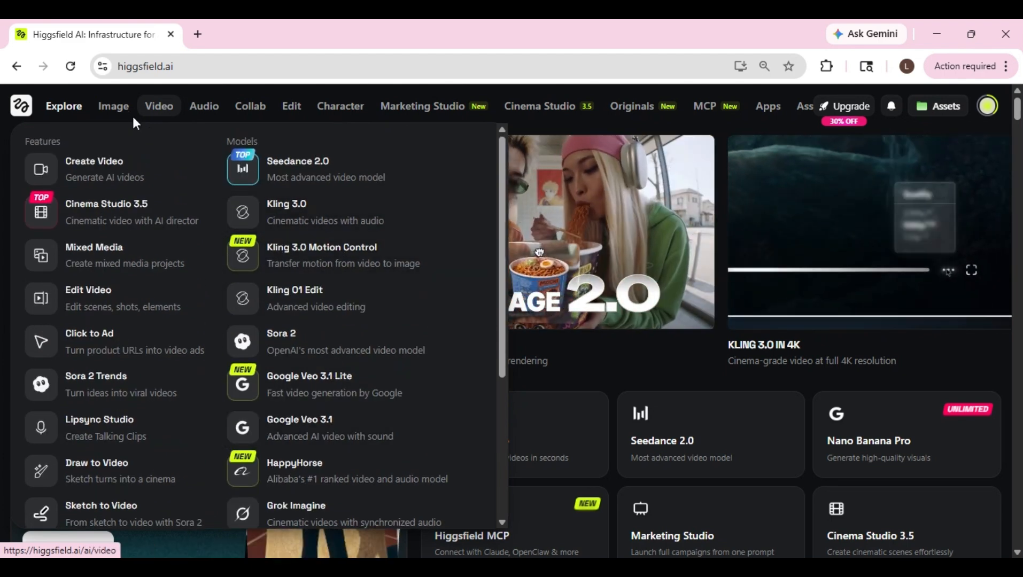
Open the Nano Banana Pro image generator and remove the reference image attached to its prompt.
mouse_move(115, 109)
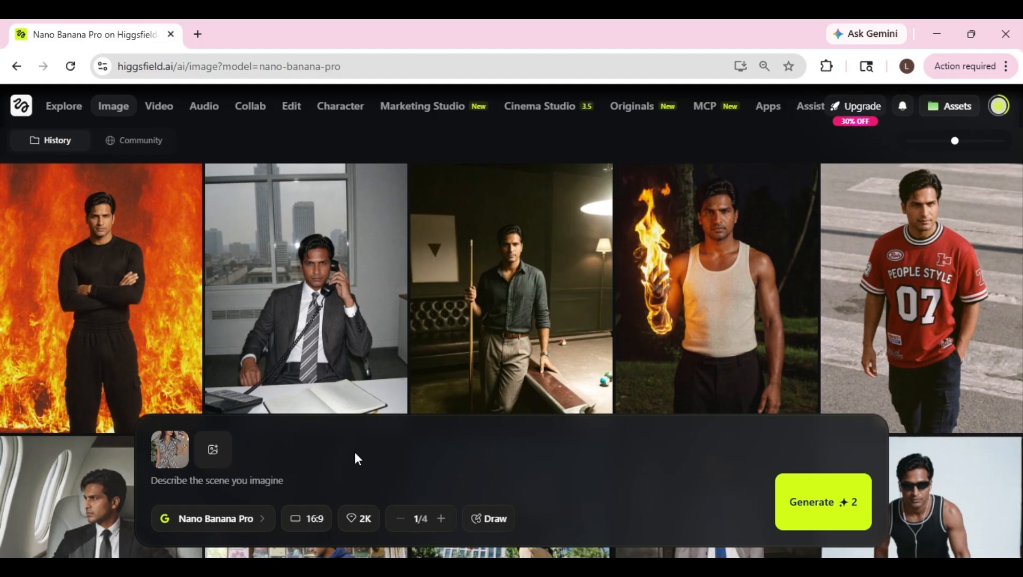
click(189, 431)
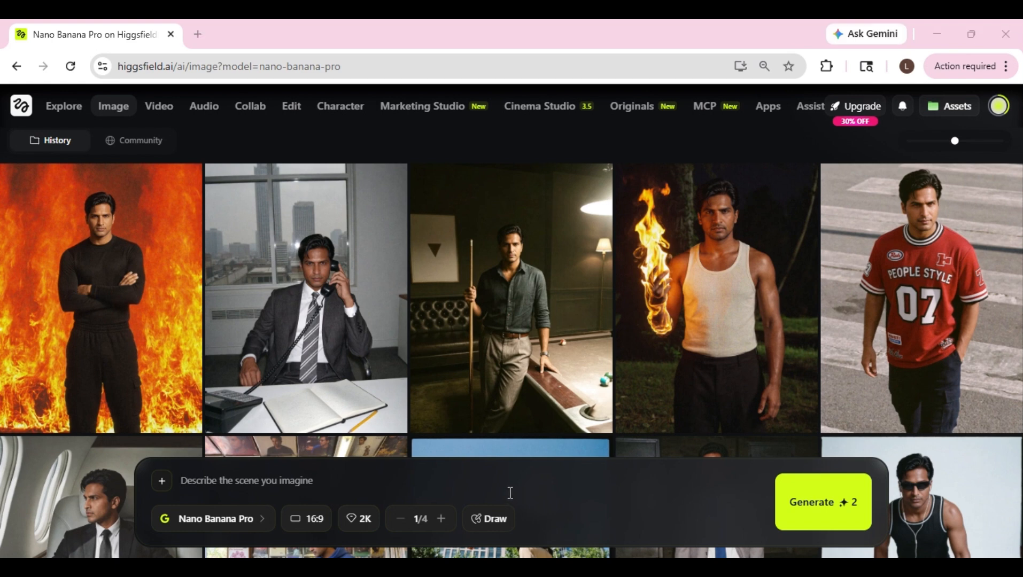
Copy the front-facing portrait prompt from the AI Character notes in Notepad and paste it as the Higgsfield image prompt.
key(alt+Tab)
key(alt+Tab)
key(alt+Tab)
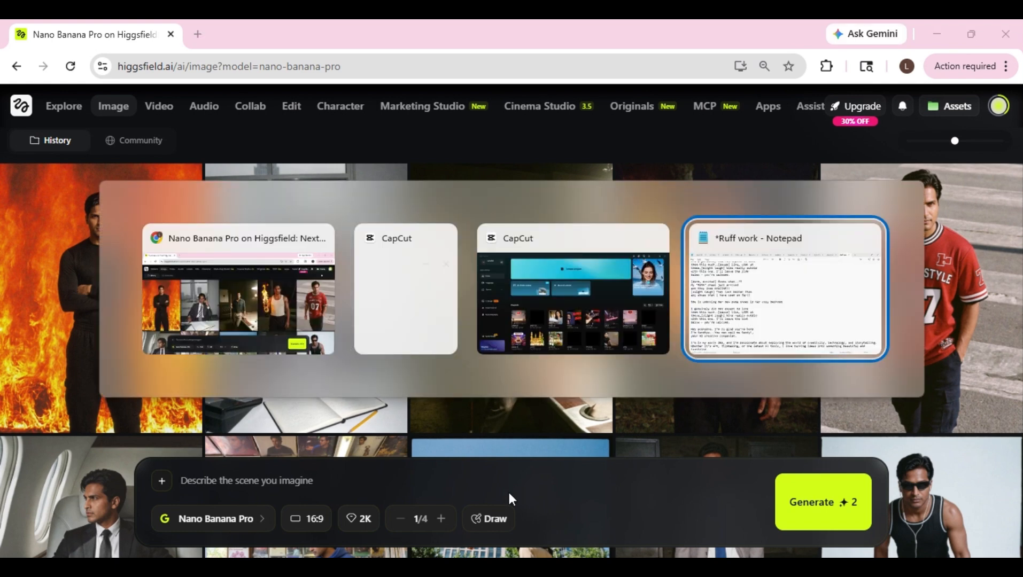
scroll(381, 349, up, 4)
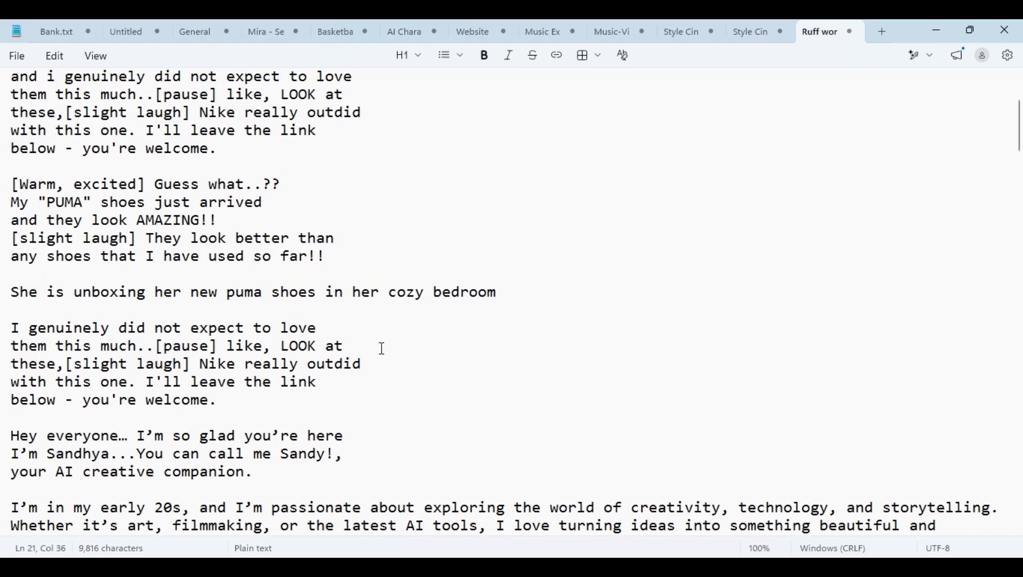
click(405, 33)
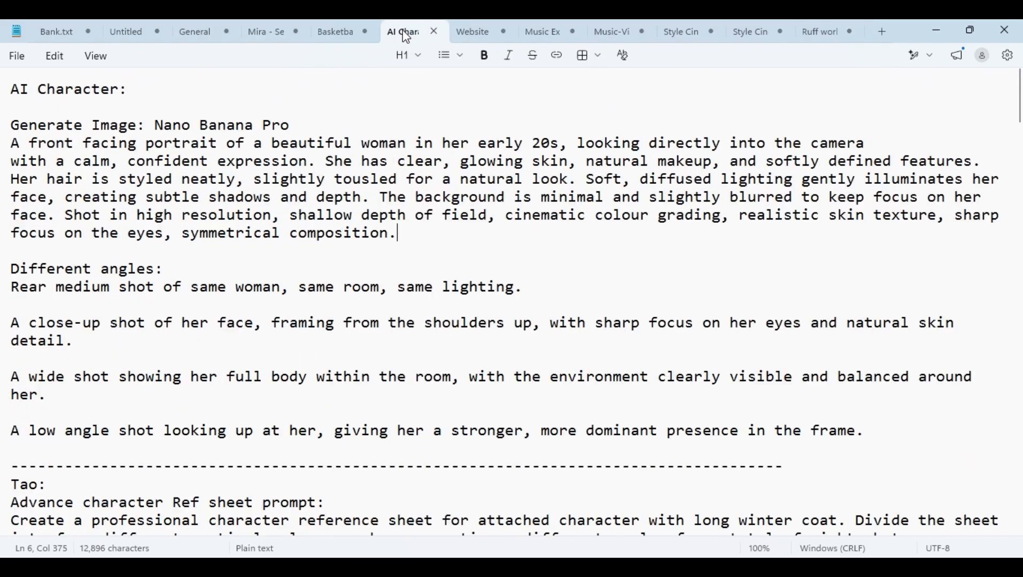
drag(406, 244, 2, 152)
key(ctrl+c)
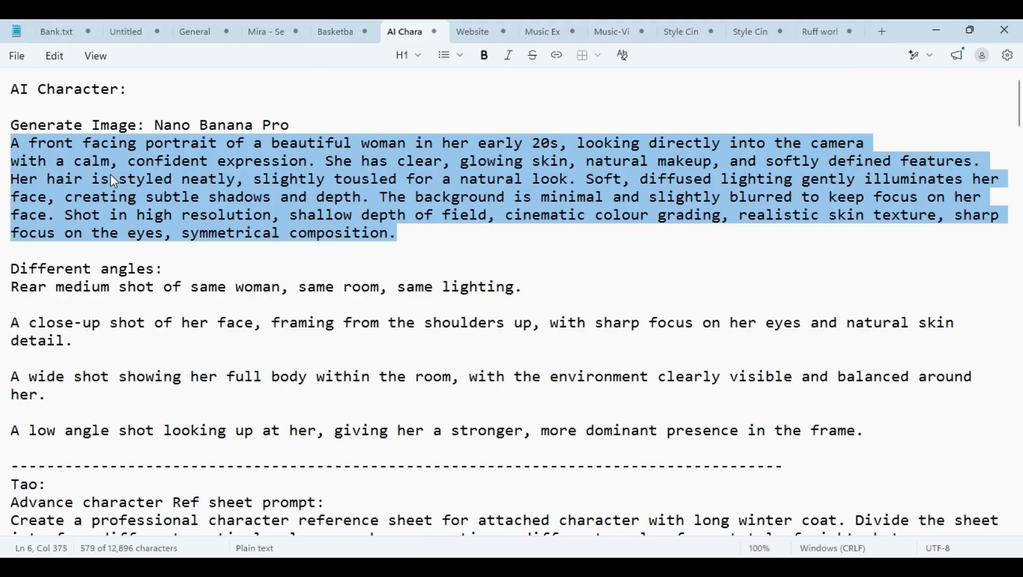
key(alt+Tab)
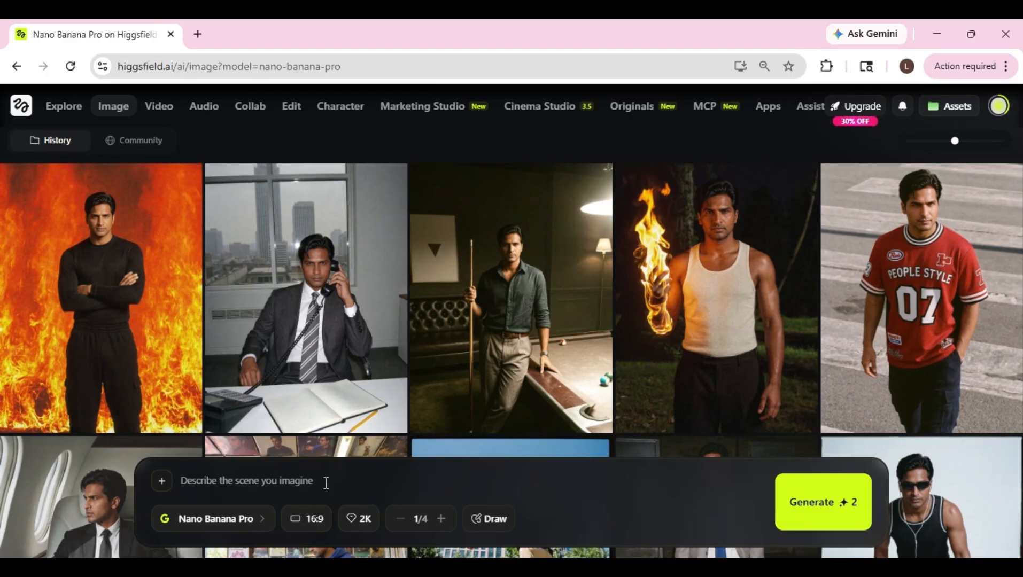
key(ctrl+v)
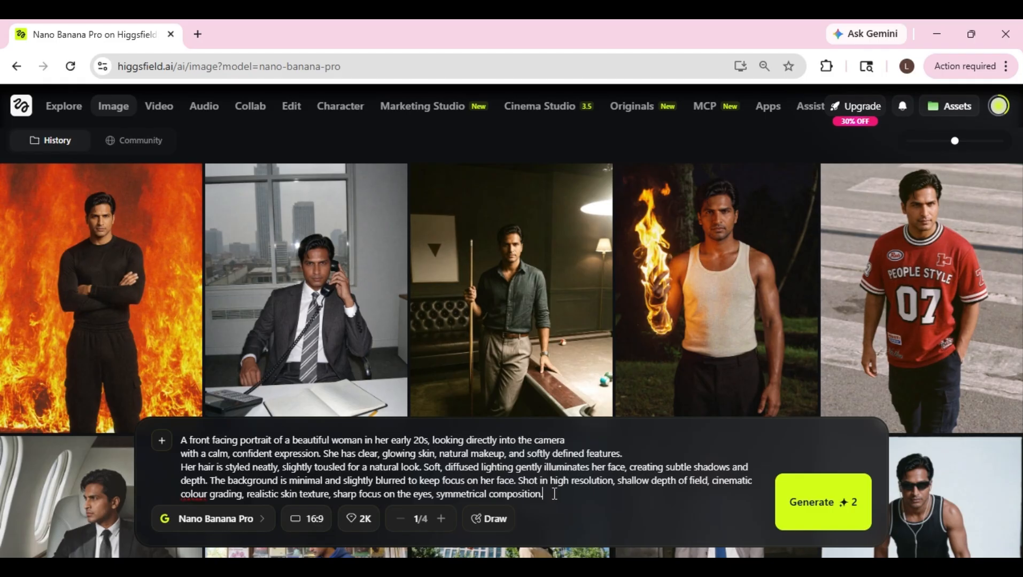
Set the image generation to the Nano Banana Pro model, 16:9 aspect ratio, 2K quality and one image.
click(254, 527)
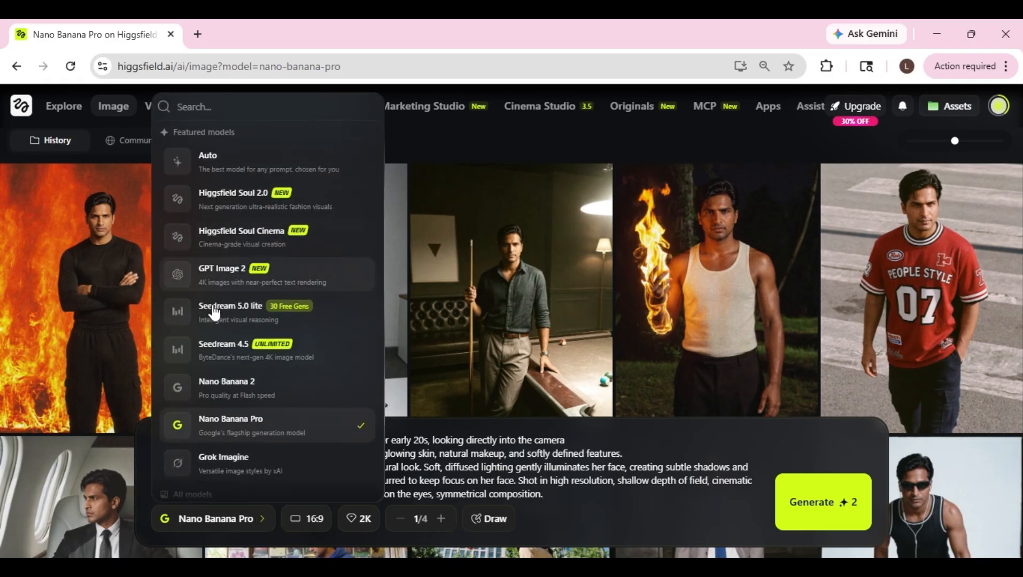
click(230, 425)
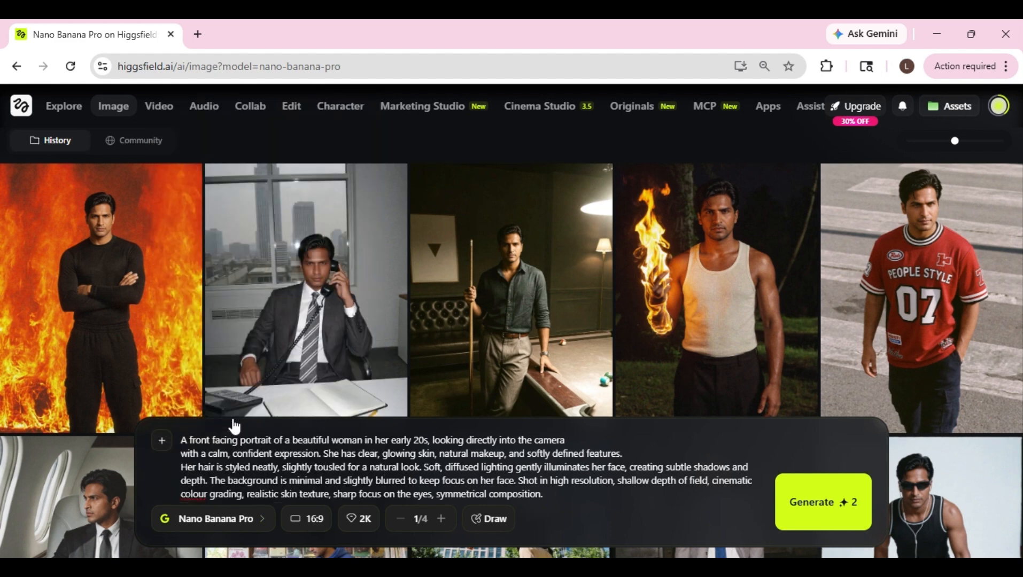
click(303, 522)
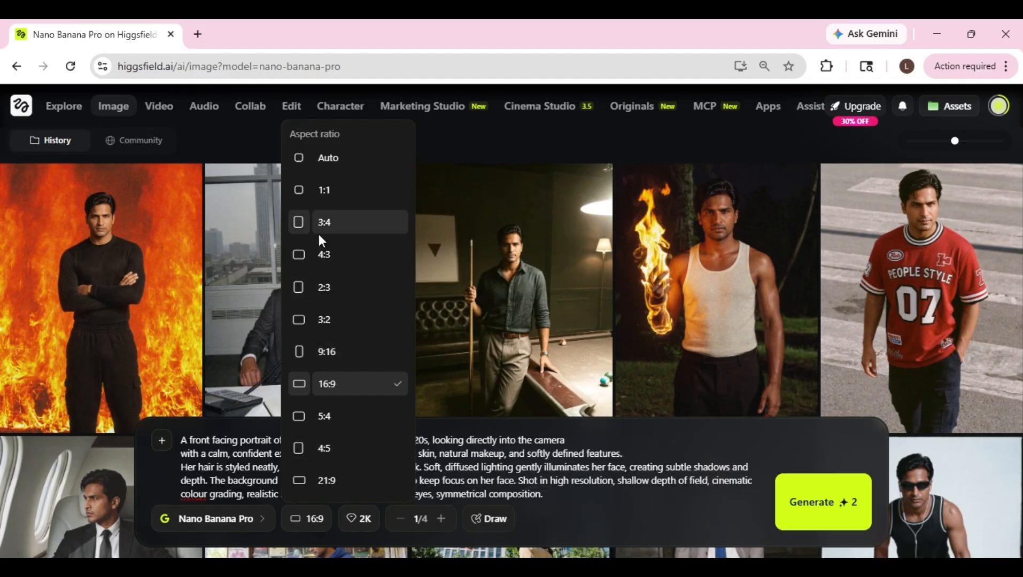
click(329, 383)
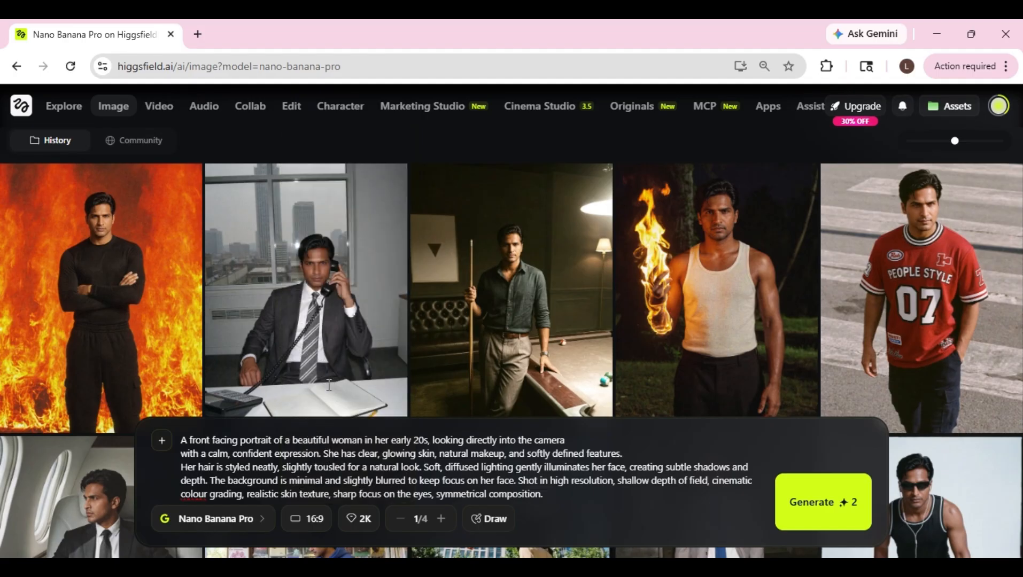
click(362, 521)
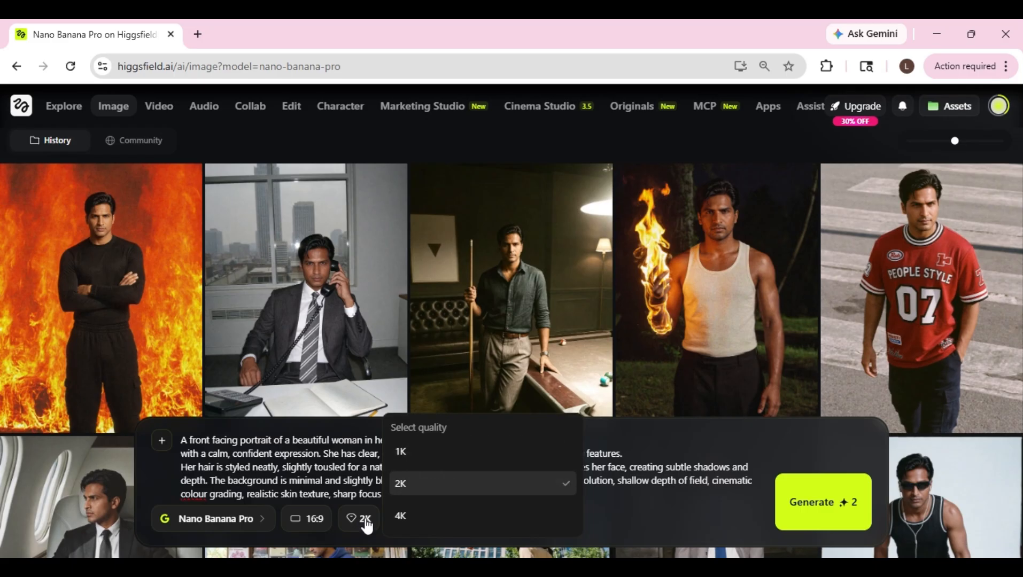
click(410, 484)
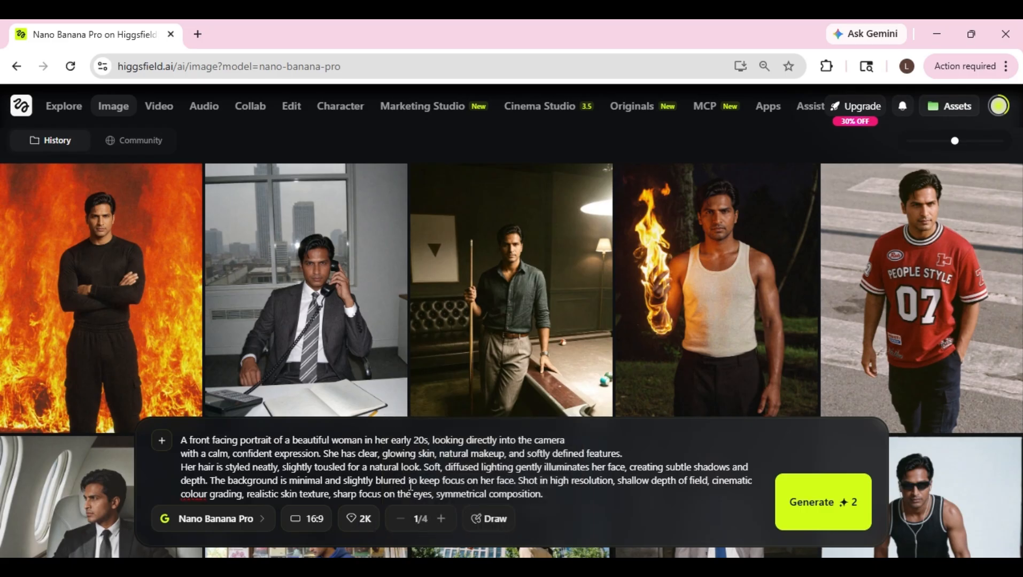
click(442, 521)
click(441, 521)
click(400, 519)
click(401, 519)
click(401, 519)
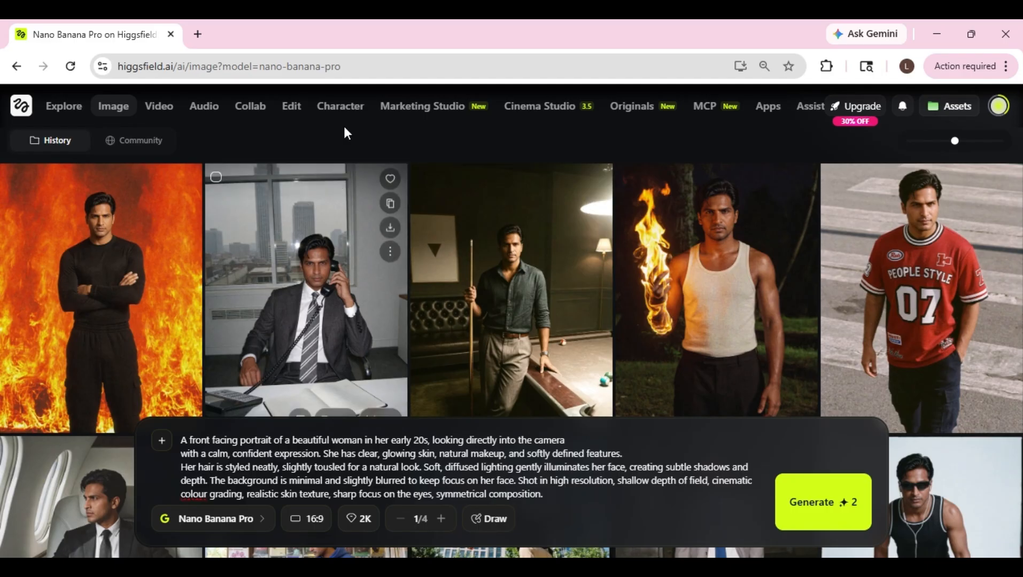
Start a new character in the AI Influencer studio and choose Human as its character type.
mouse_move(342, 113)
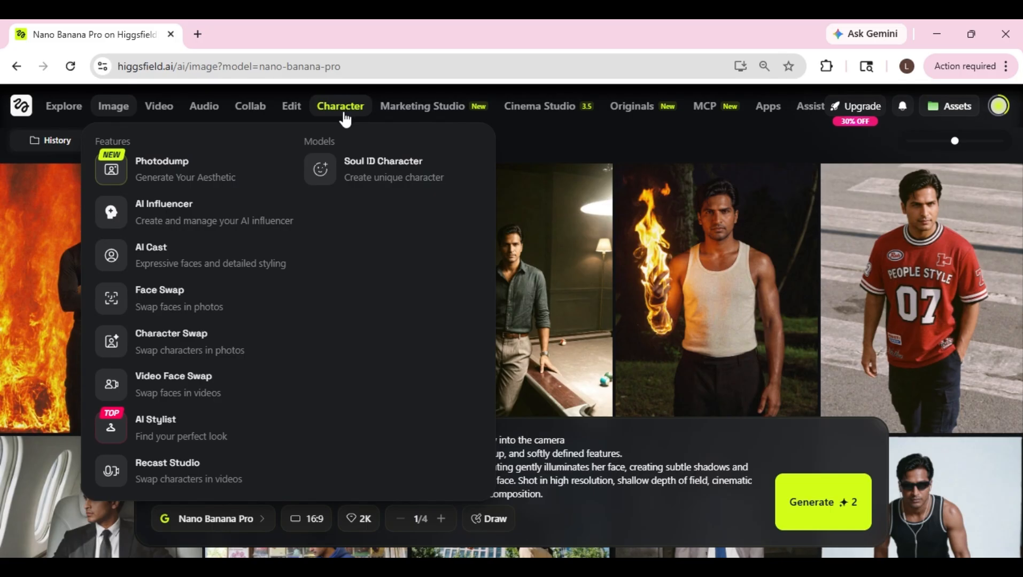
click(153, 214)
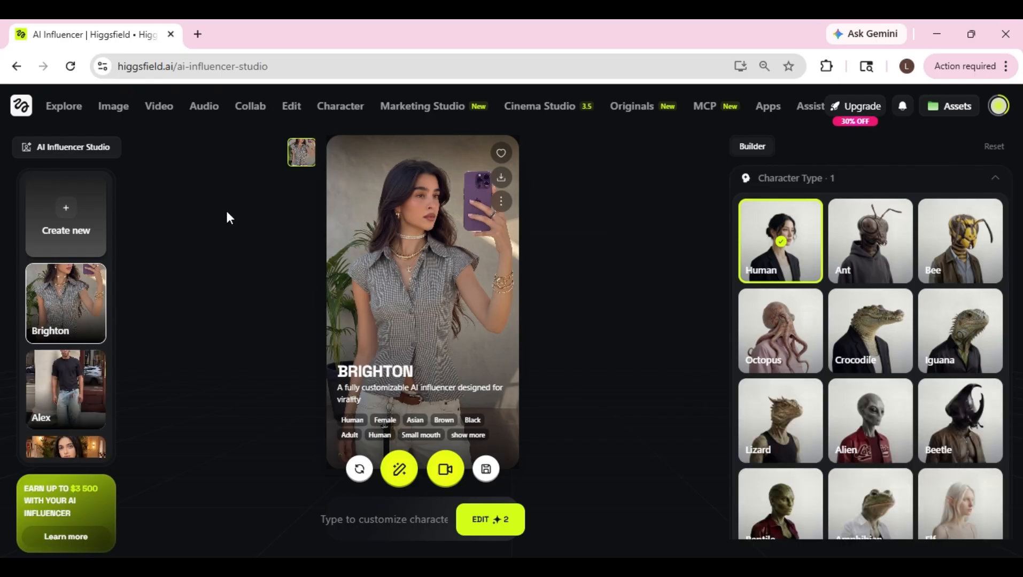
click(68, 217)
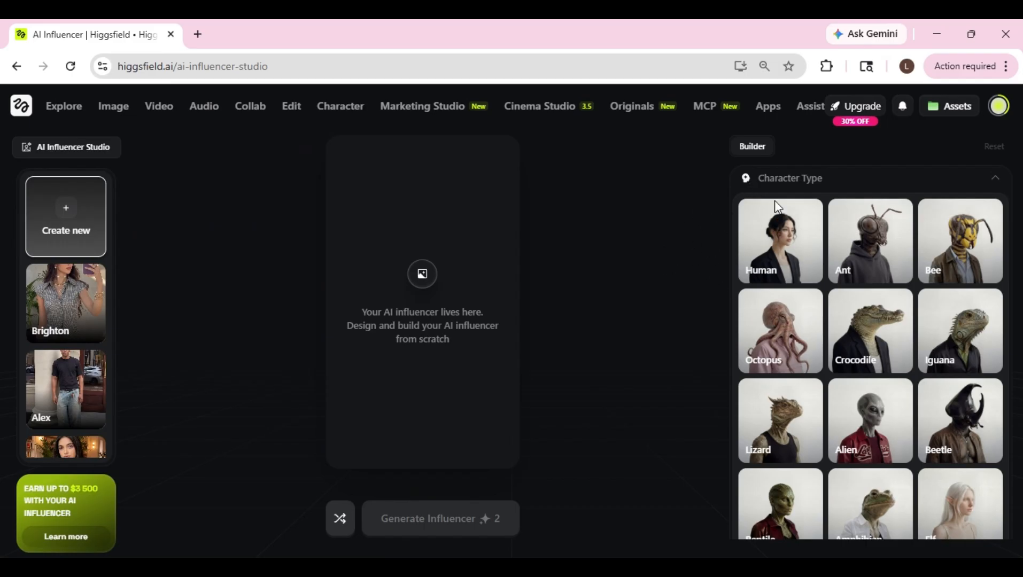
click(780, 244)
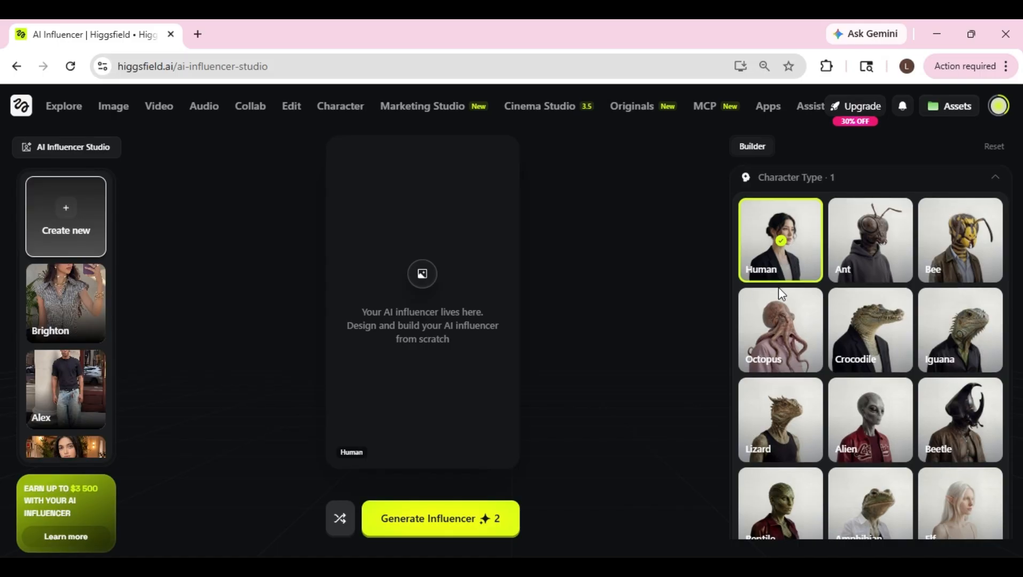
Set the new influencer's gender to Female and its ethnicity to Asian.
scroll(779, 288, down, 5)
scroll(780, 294, down, 2)
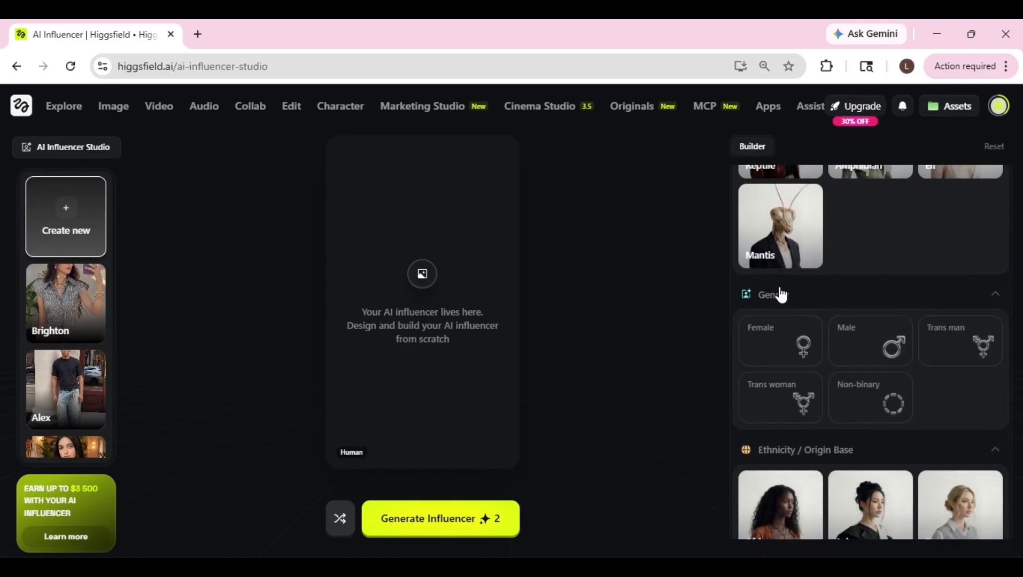
click(778, 353)
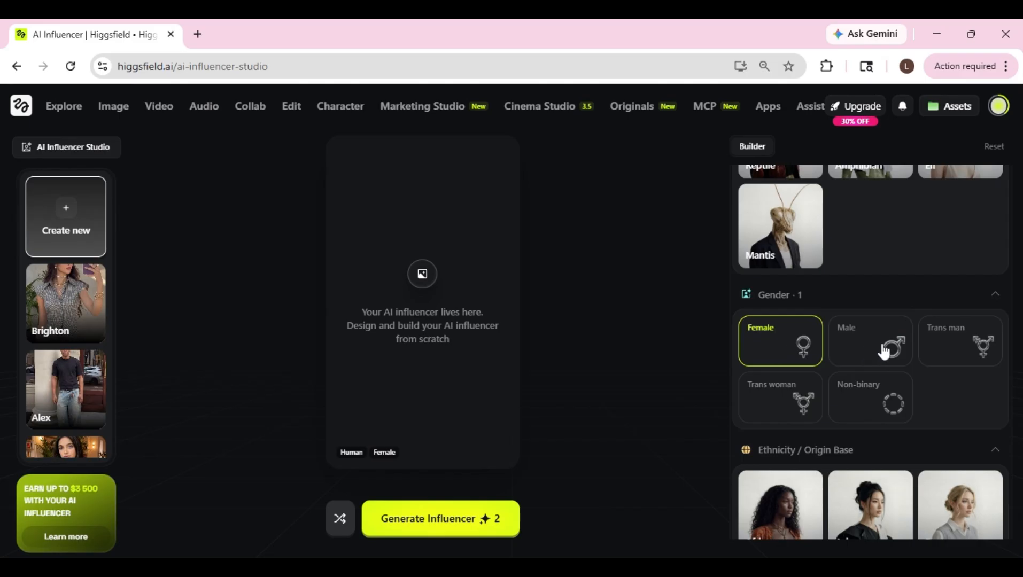
scroll(845, 299, down, 4)
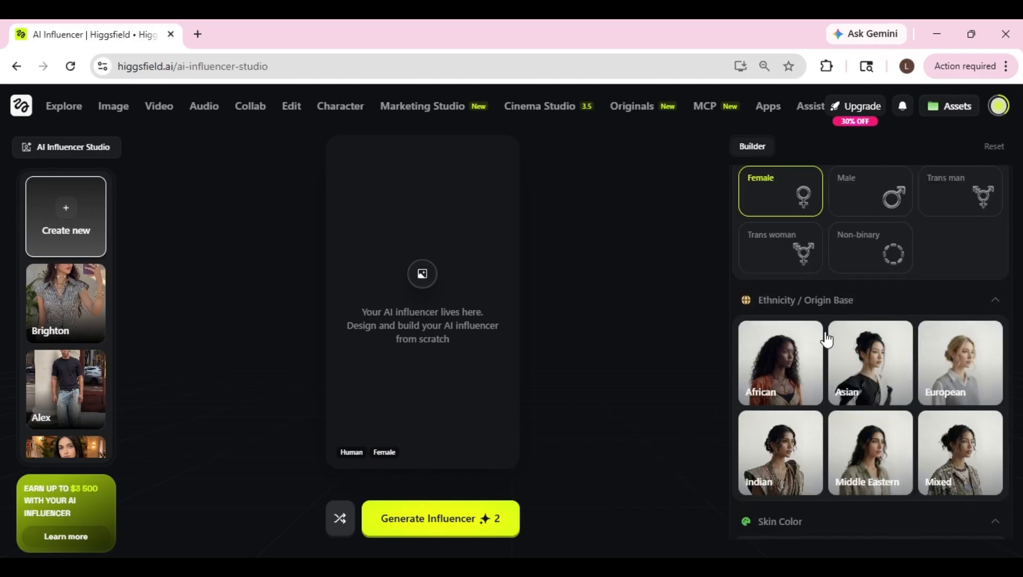
scroll(842, 356, down, 2)
click(860, 289)
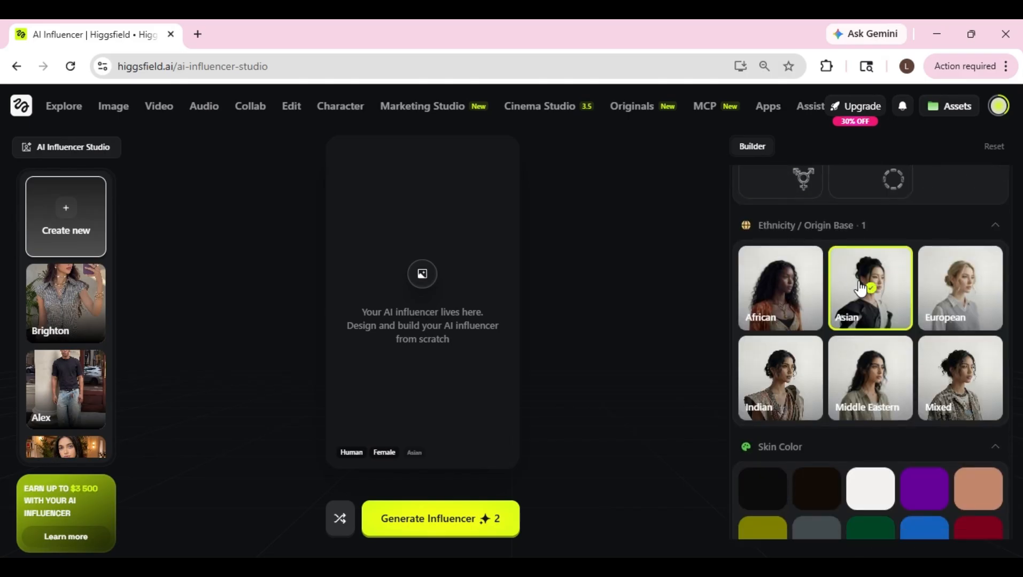
Give the influencer white skin color and green eyes.
scroll(858, 290, down, 4)
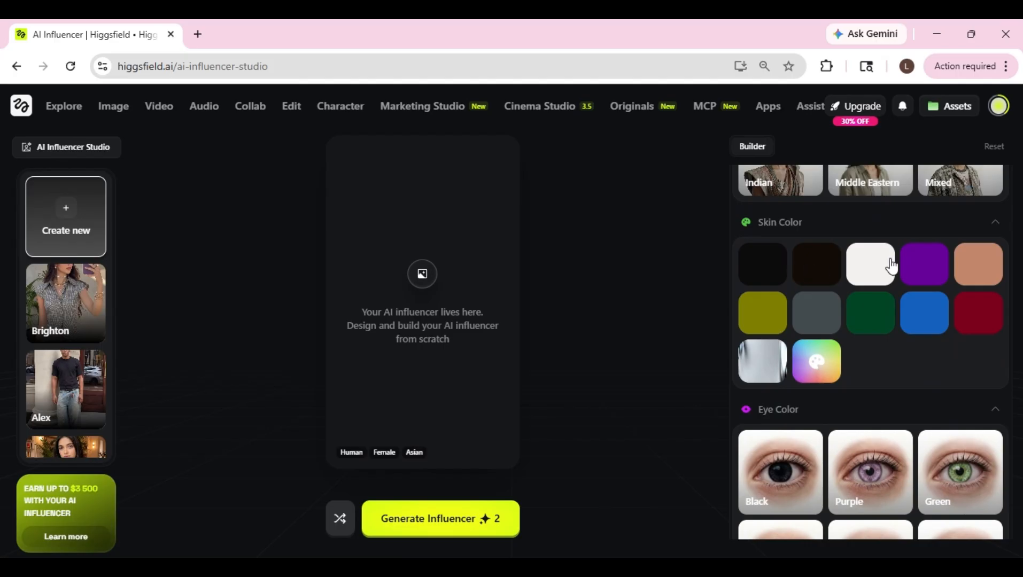
click(891, 264)
scroll(887, 268, down, 4)
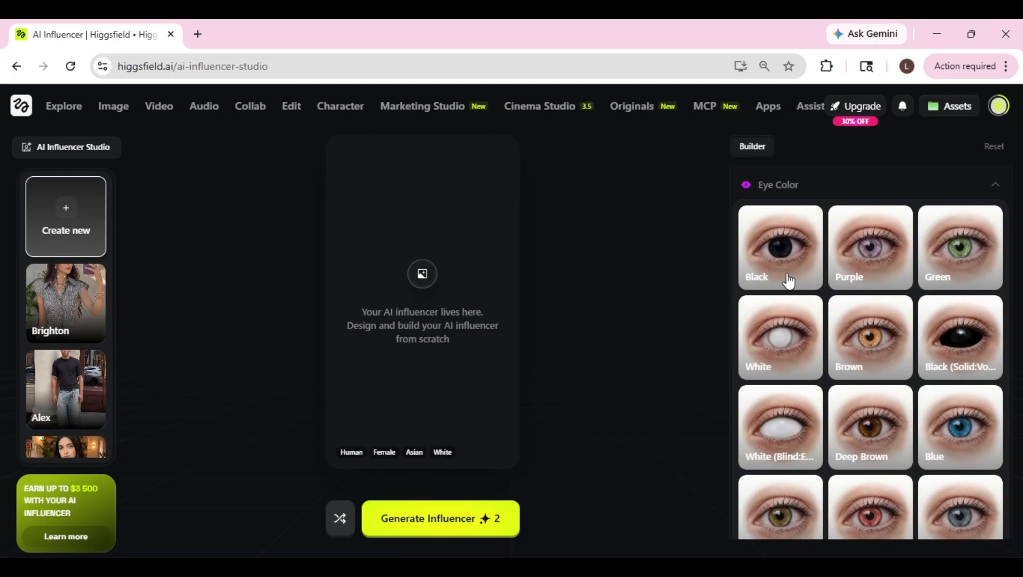
click(959, 268)
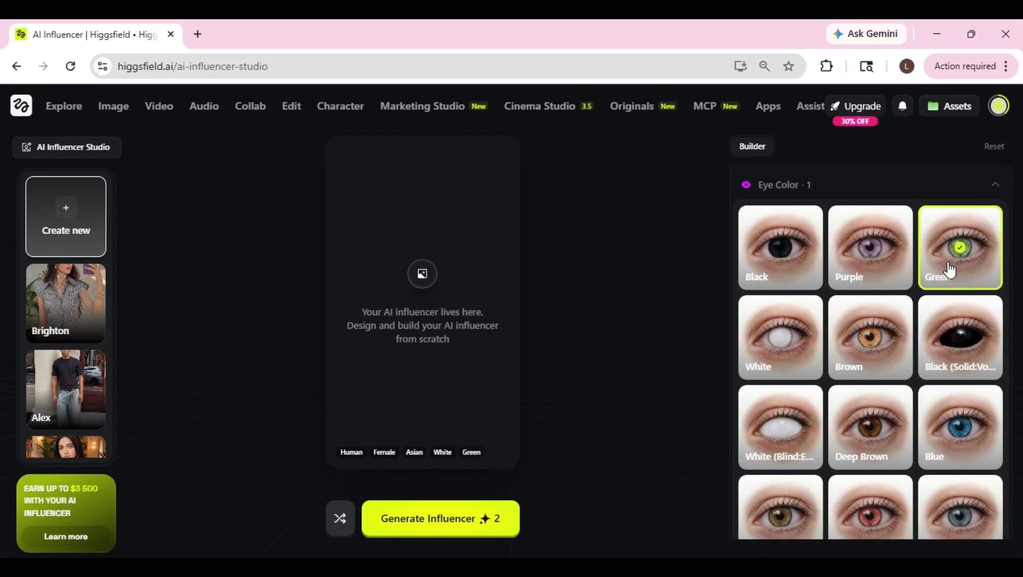
Set the influencer's age to Adult and, in the advanced face settings, its eye type to Human.
scroll(801, 302, down, 8)
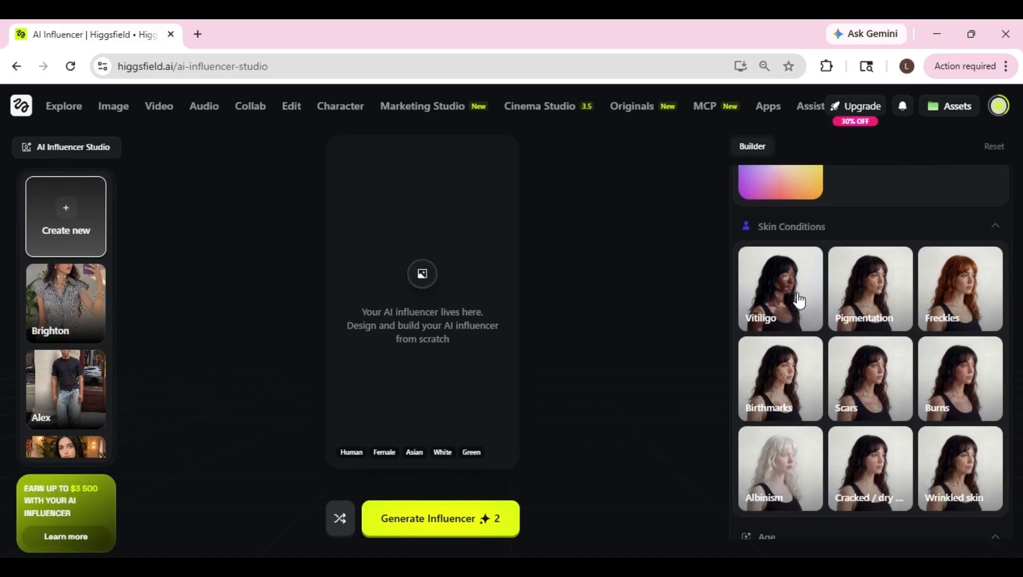
scroll(865, 340, down, 2)
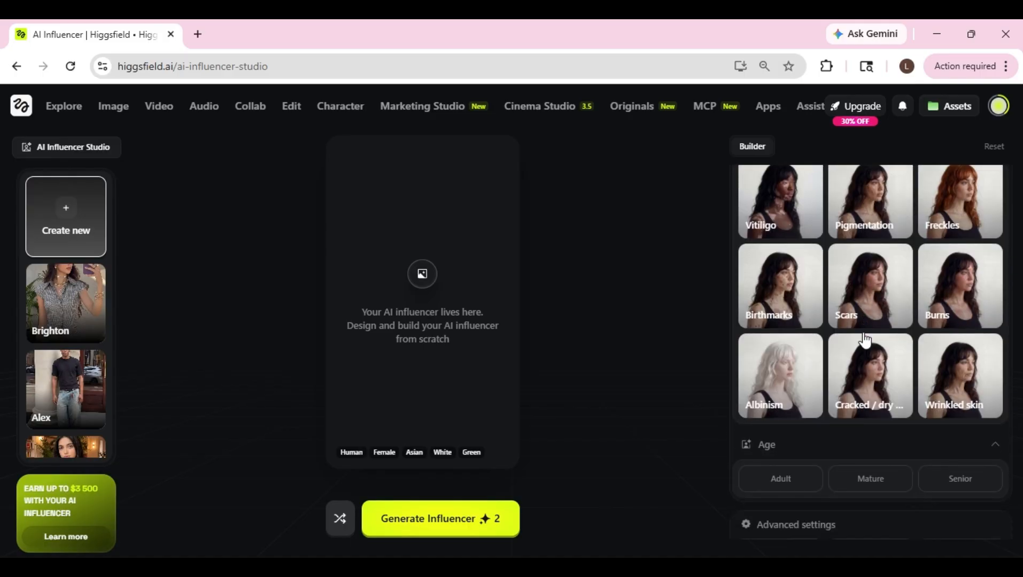
scroll(865, 339, down, 4)
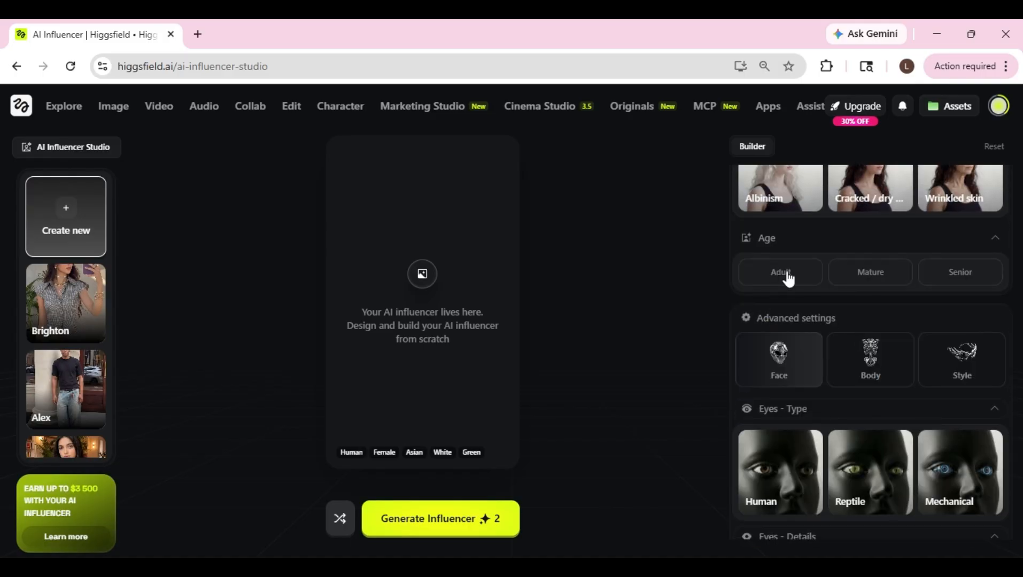
click(787, 277)
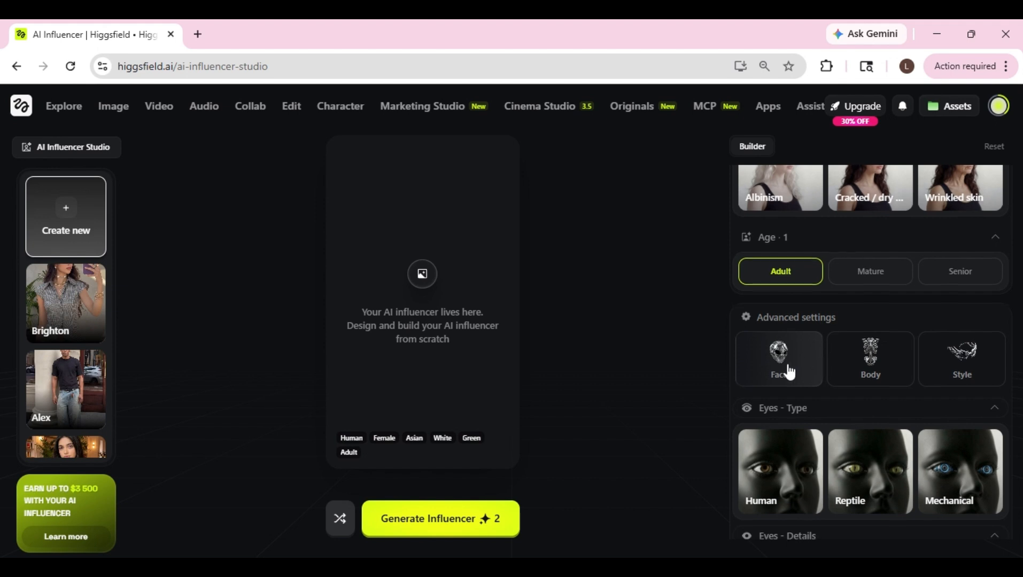
scroll(789, 371, down, 1)
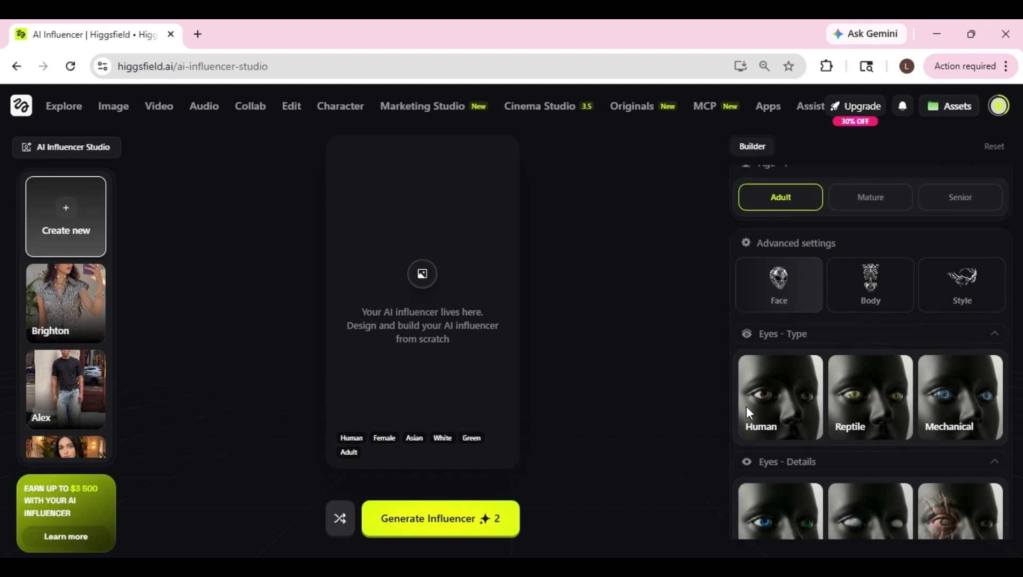
click(781, 406)
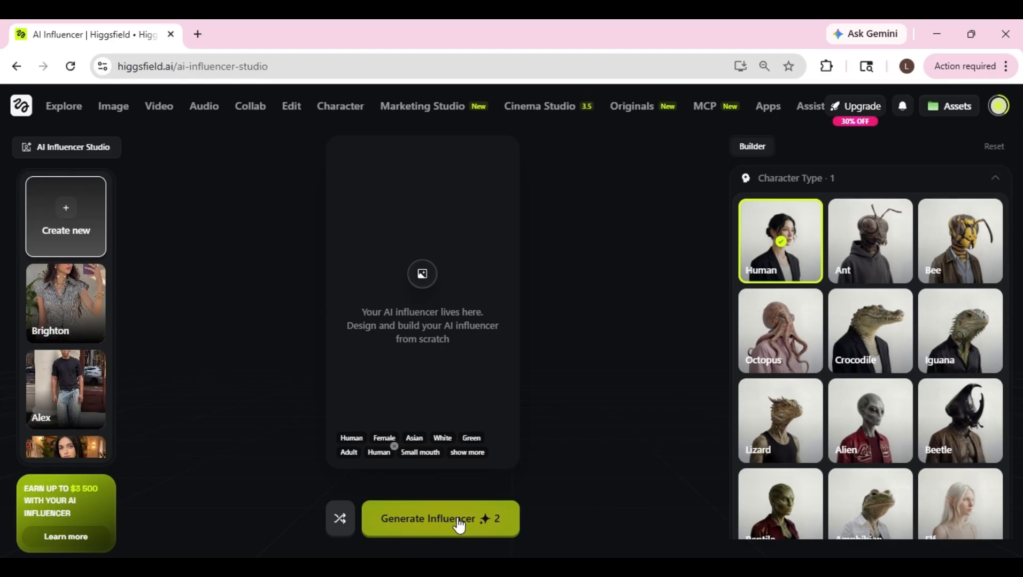
Choose the ready-made AI influencer Jazy and open her image for editing in Nano Banana Pro.
click(54, 306)
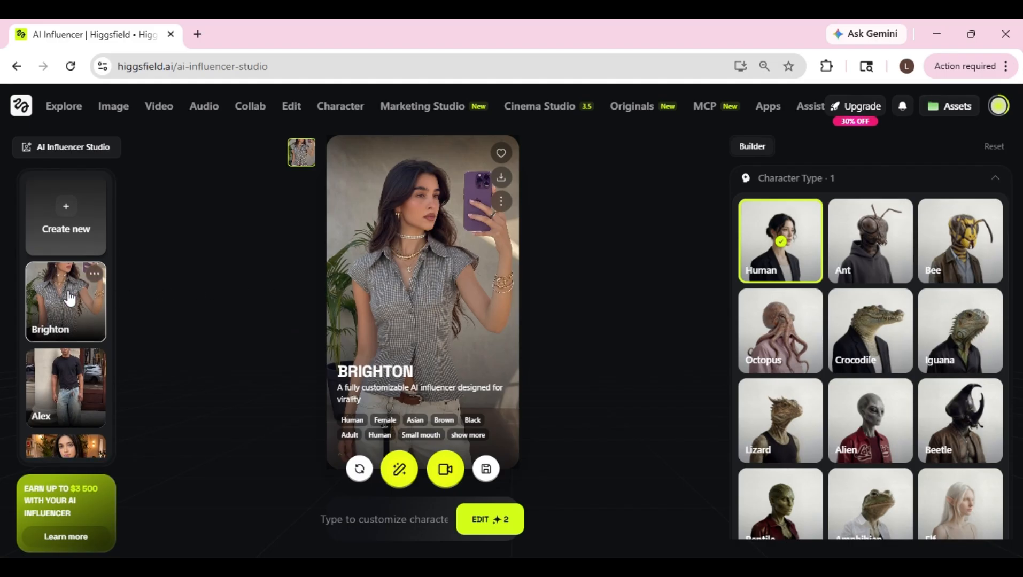
scroll(68, 297, down, 2)
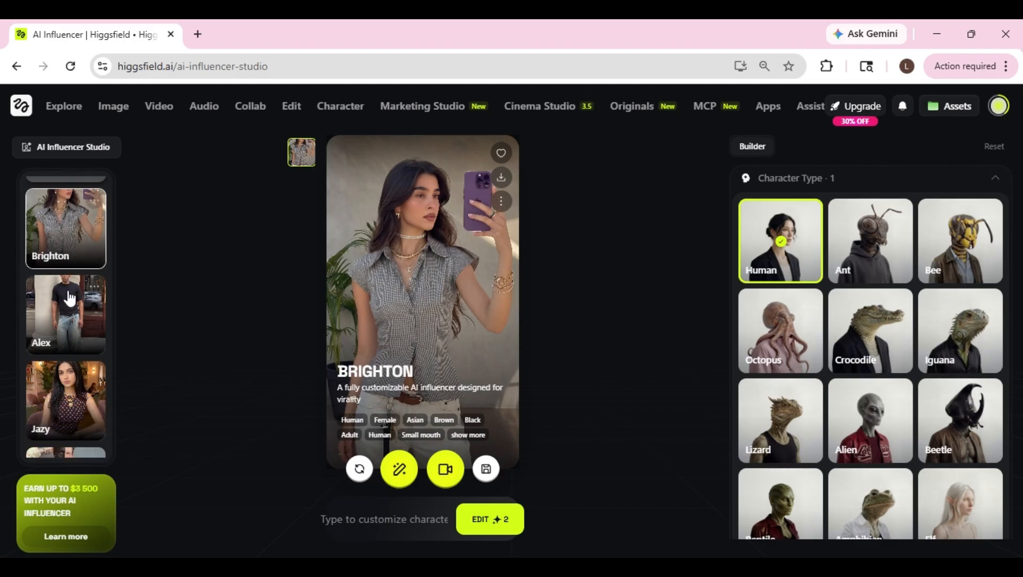
click(59, 383)
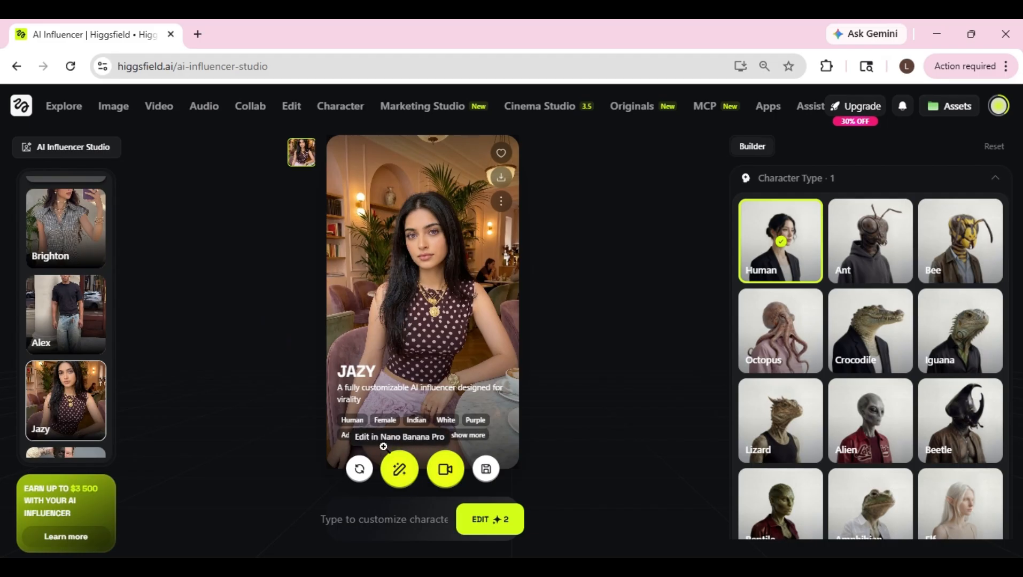
click(406, 475)
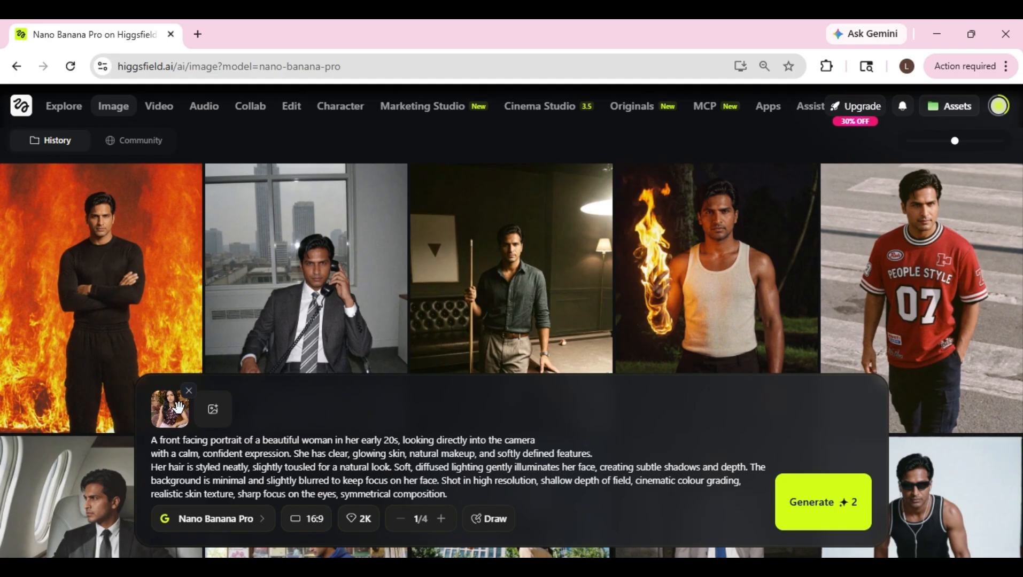
Replace the image prompt with "She is unboxing her new puma shoes in her cozy bedroom".
key(ctrl+a)
key(BackSpace)
text(She is unboxing her new puma shoes in her cozy bedroom)
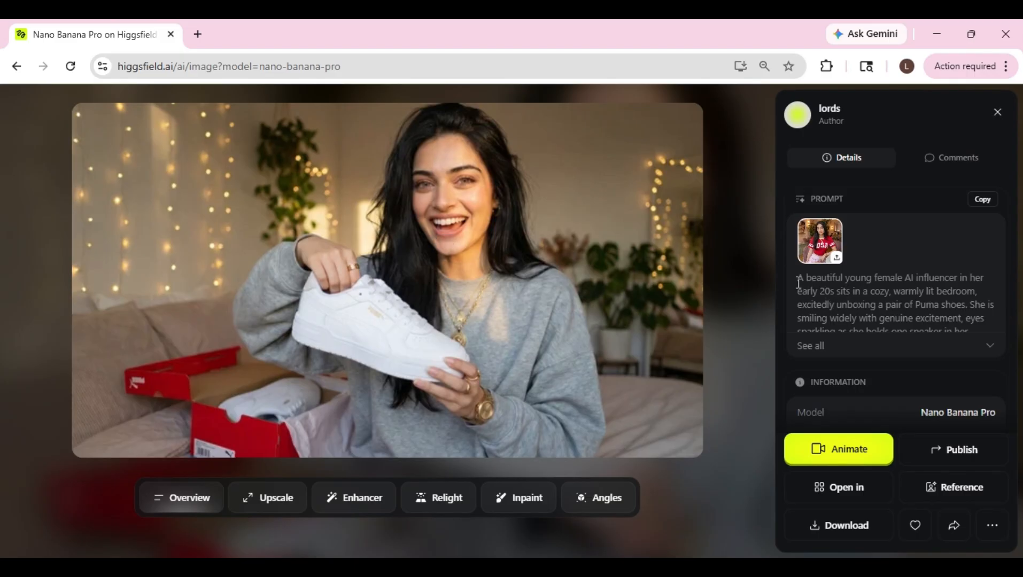
Examine the full prompt behind the generated image of the influencer unboxing Puma shoes, including its camera, lighting and style lines.
click(989, 351)
drag(801, 279, 912, 366)
scroll(912, 367, down, 1)
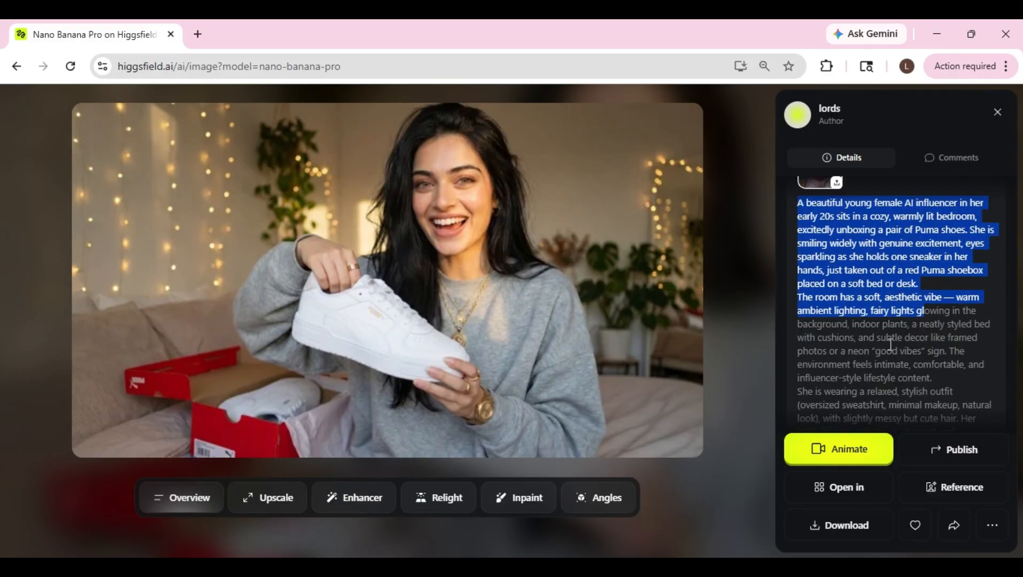
scroll(896, 351, down, 3)
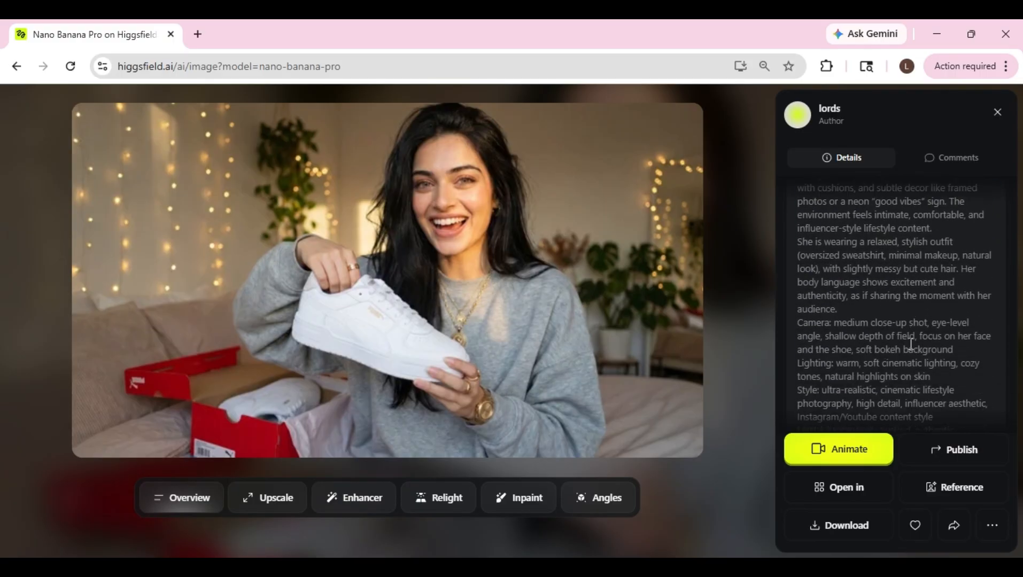
scroll(889, 342, down, 2)
scroll(889, 342, up, 6)
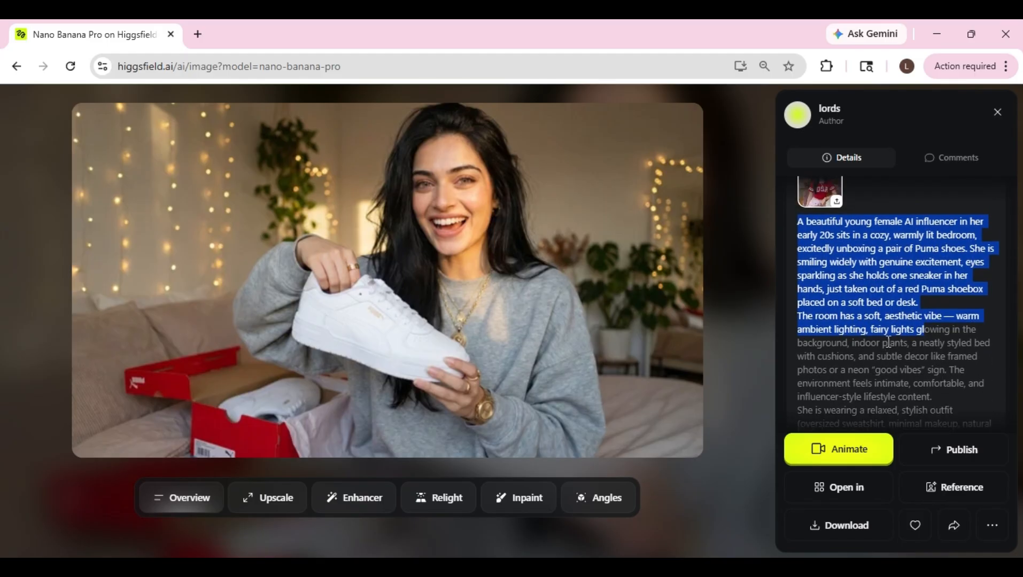
click(923, 318)
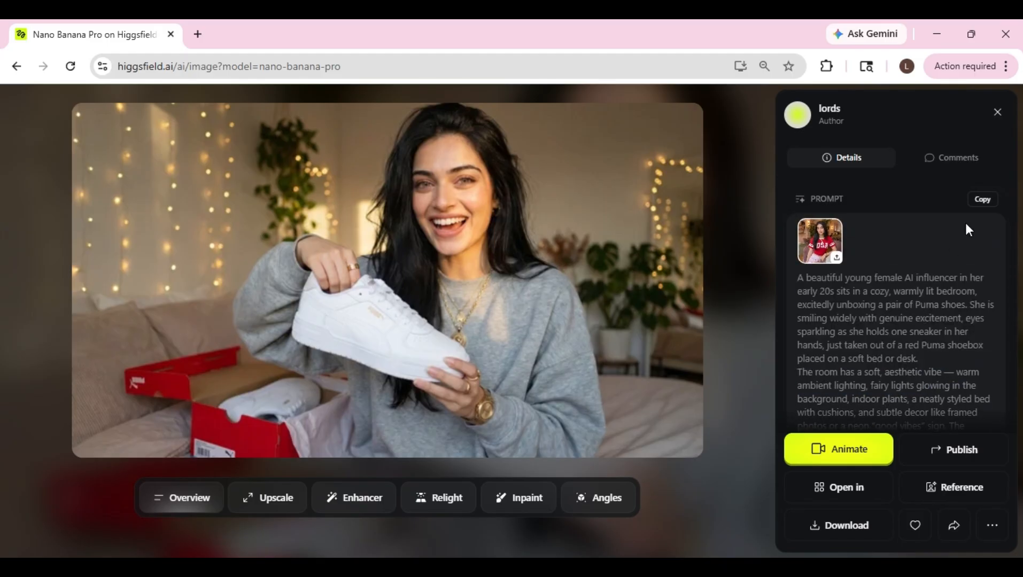
click(998, 115)
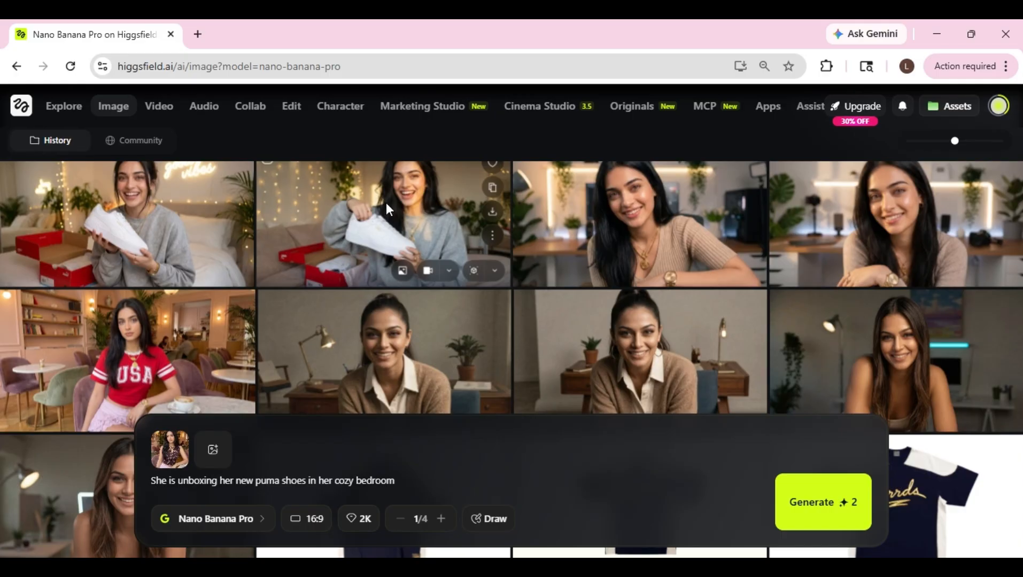
Open the speech generator in Lipsync Studio and set the voice to Joyful (Young Female).
mouse_move(160, 114)
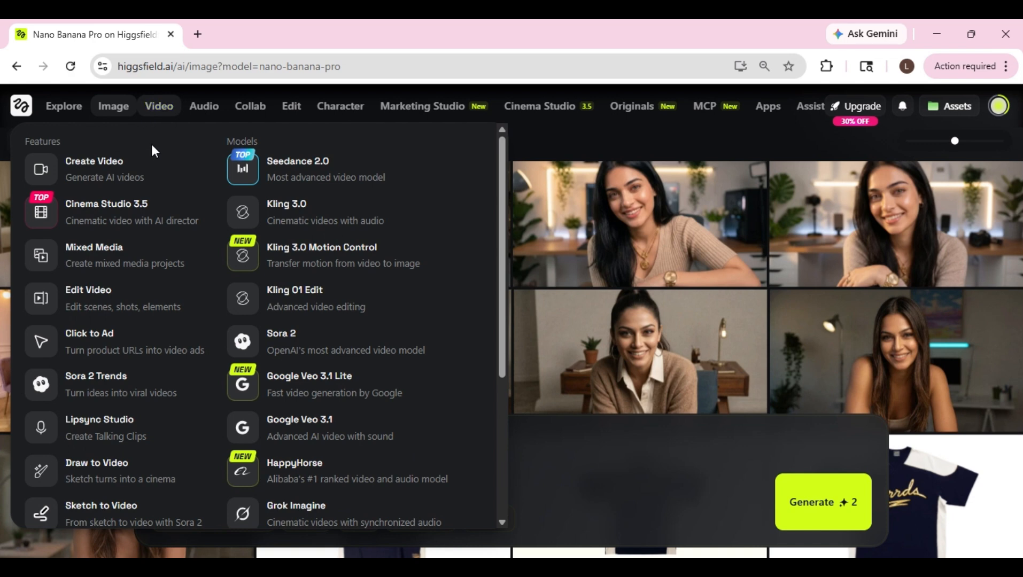
click(92, 428)
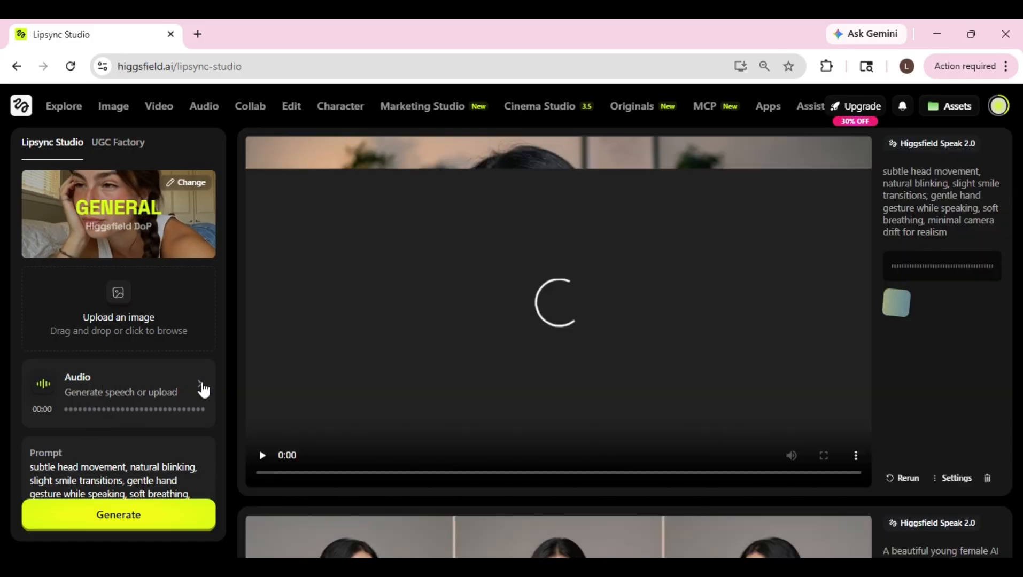
click(203, 391)
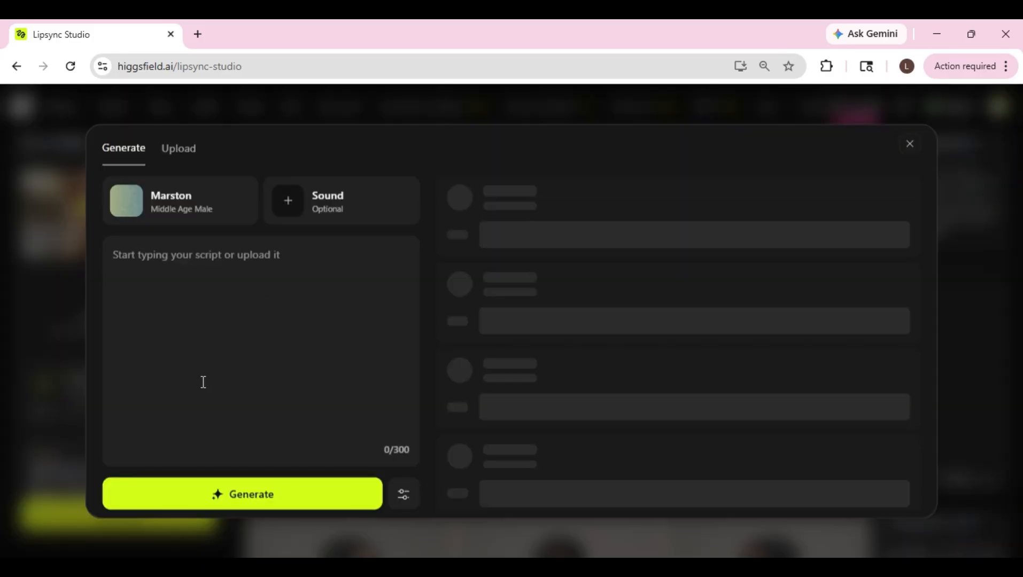
mouse_move(208, 220)
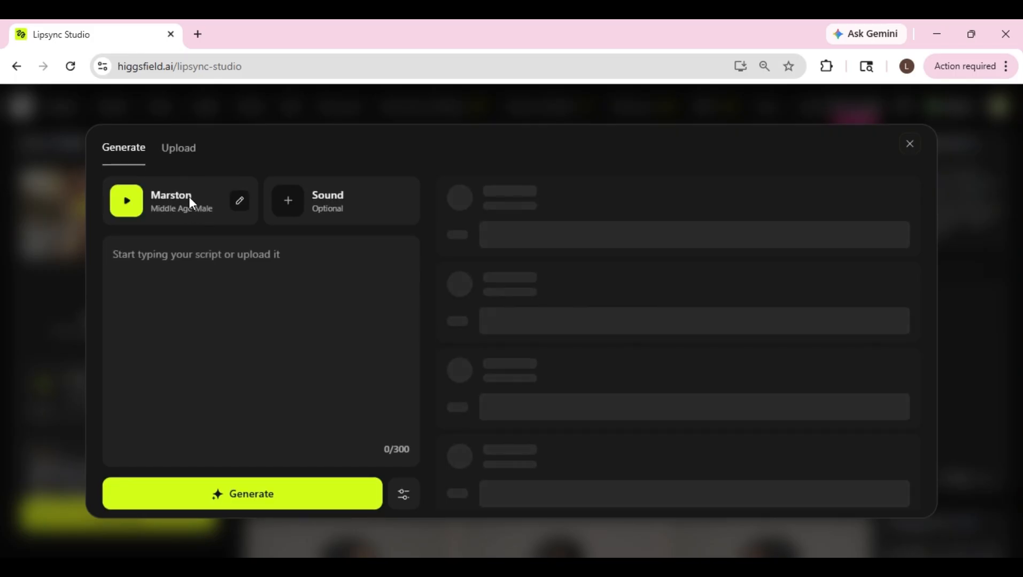
click(241, 207)
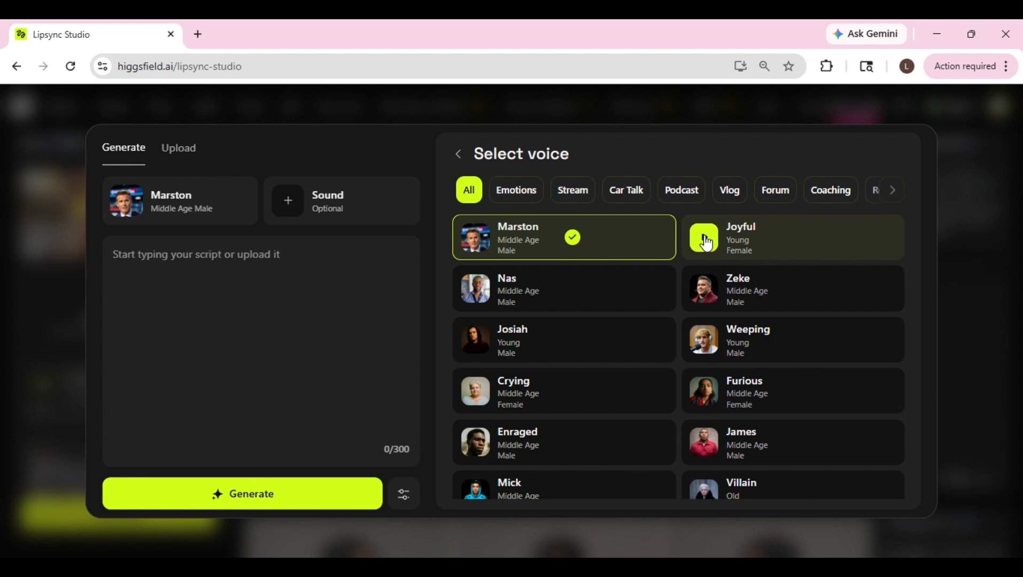
click(706, 244)
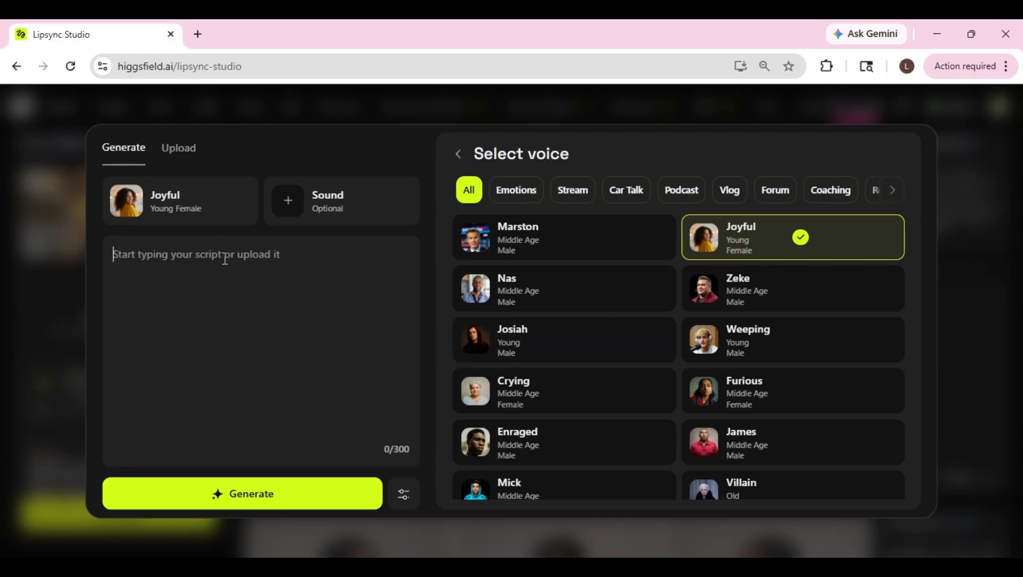
Voice "[Warm, excited] Guess what..?? My "PUMA" shoes just arrived and they look AMAZING!! [slight laugh] They look better than any shoes that I have used so far!!".
text([Warm, excited] Guess what..?? My "PUMA" shoes just arrived and they look AMAZING!! [slight laugh] They look better than any shoes that I have used so far!!)
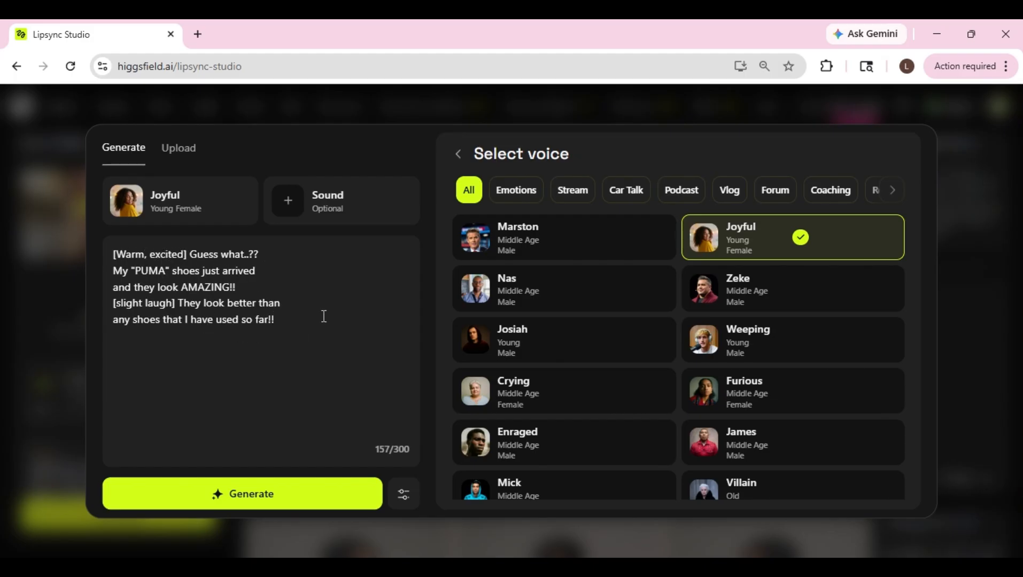
click(239, 494)
click(461, 199)
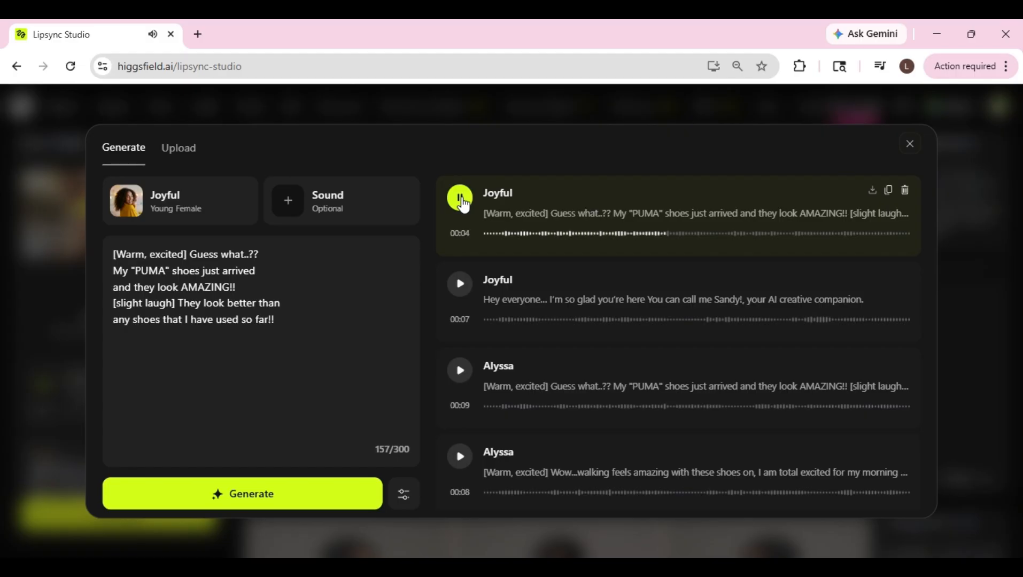
click(462, 201)
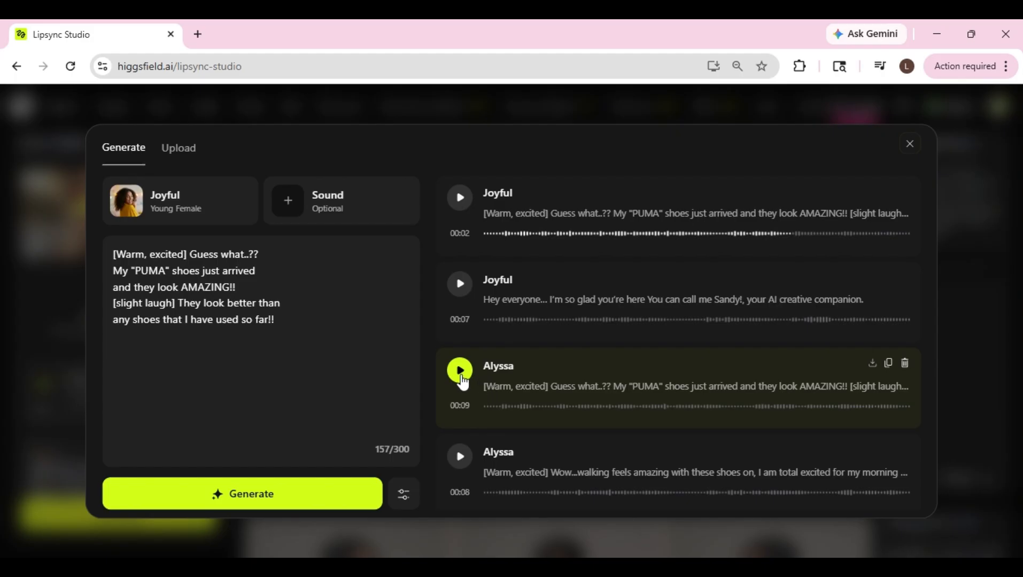
Download a generated speech clip as a WAV file and open the Seedance 2.0 video generator.
scroll(478, 359, down, 1)
click(165, 119)
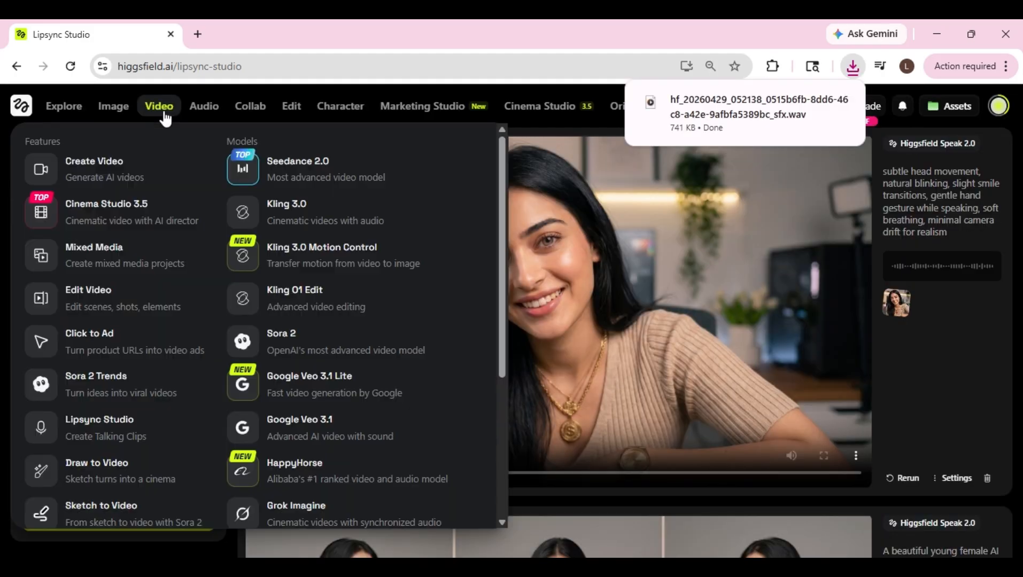
click(297, 176)
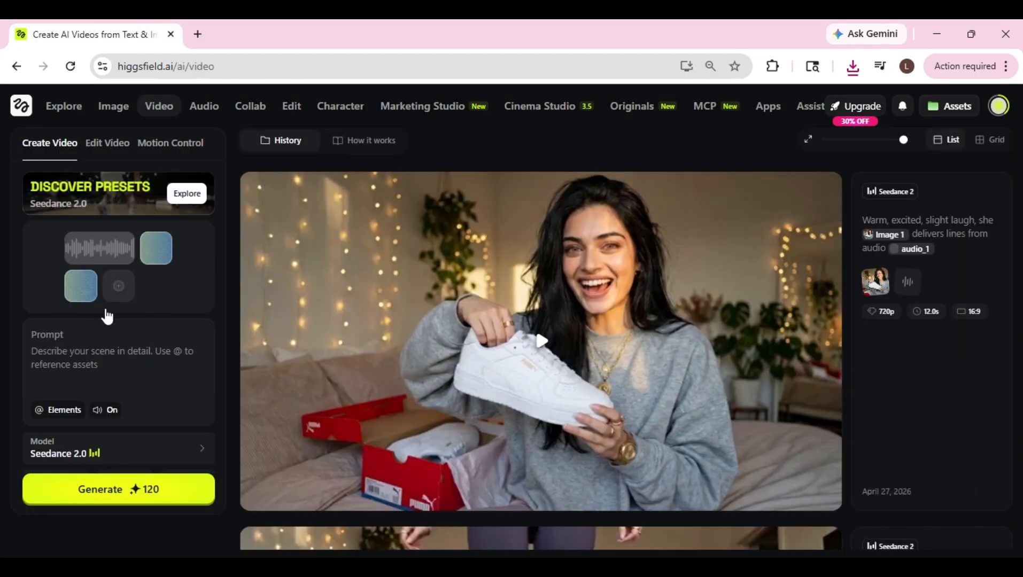
Add the generated image of the influencer holding the white Puma shoe as the video's image reference.
click(124, 252)
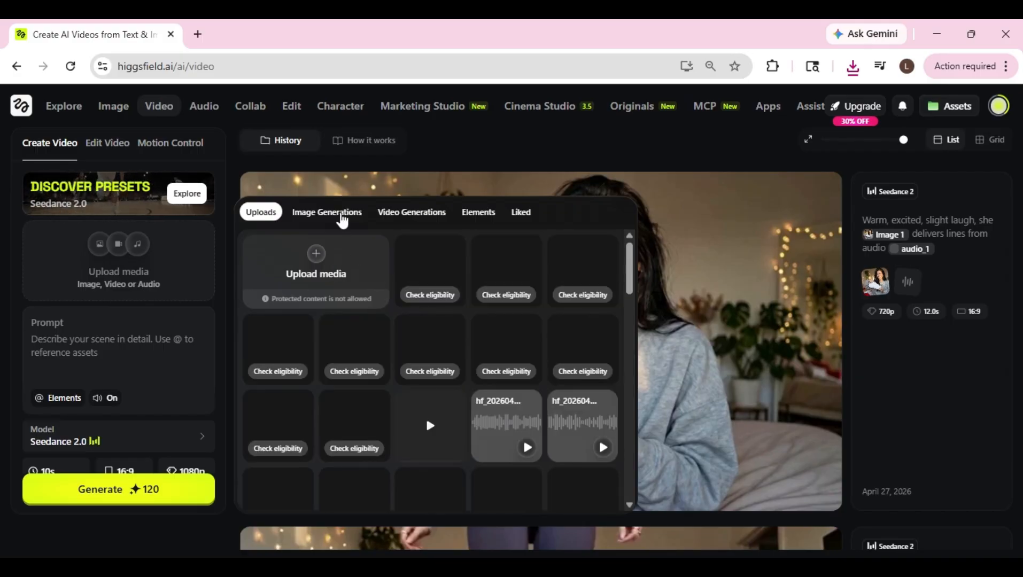
click(342, 214)
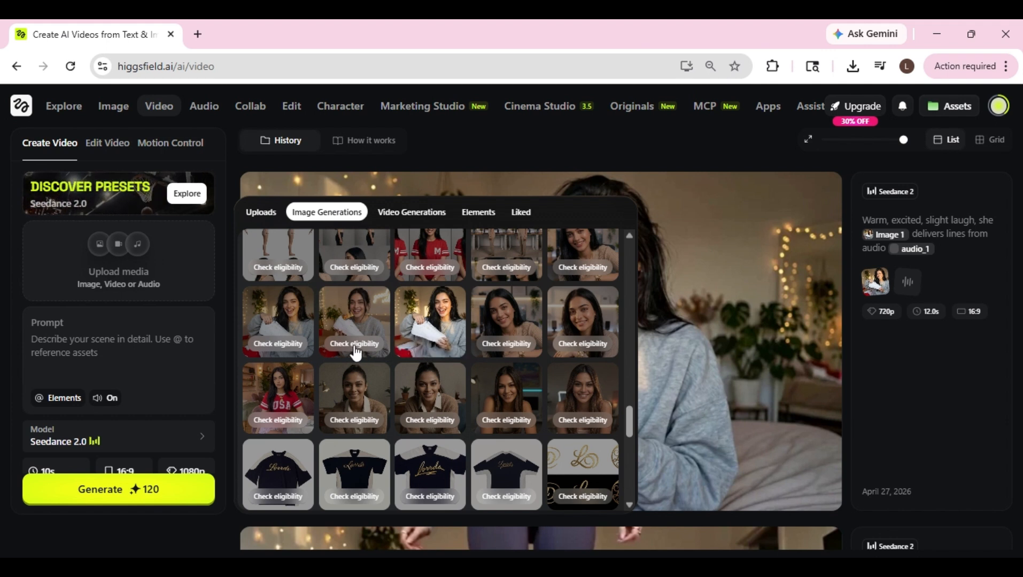
click(431, 326)
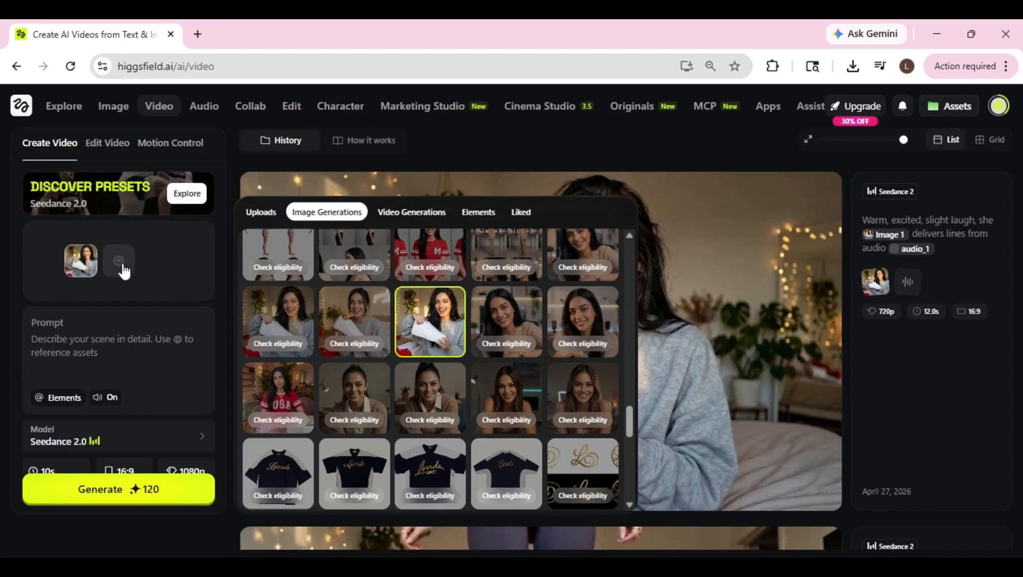
Upload today's speech WAV file from the Downloads folder as the video's audio reference.
click(261, 213)
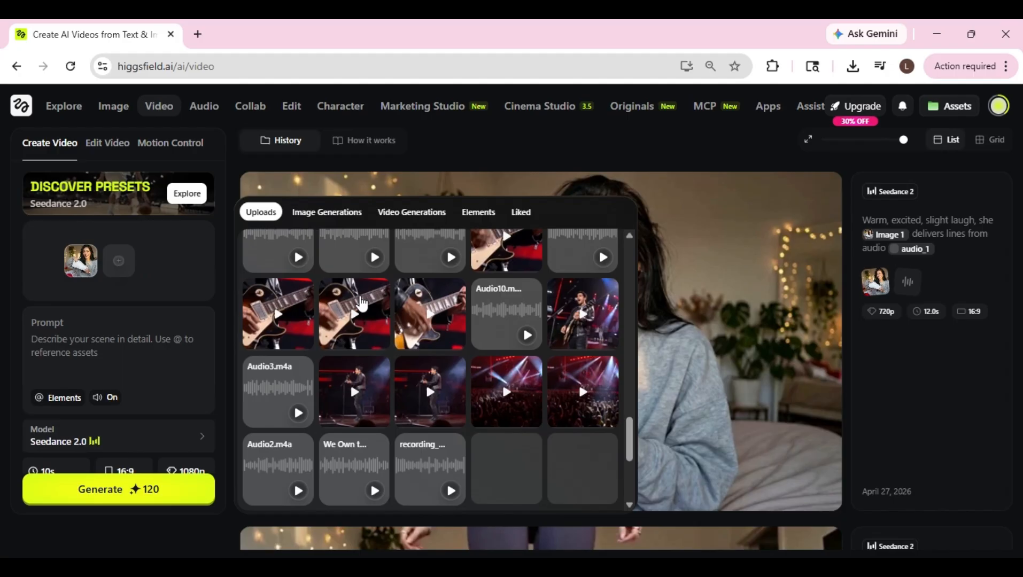
scroll(362, 303, up, 15)
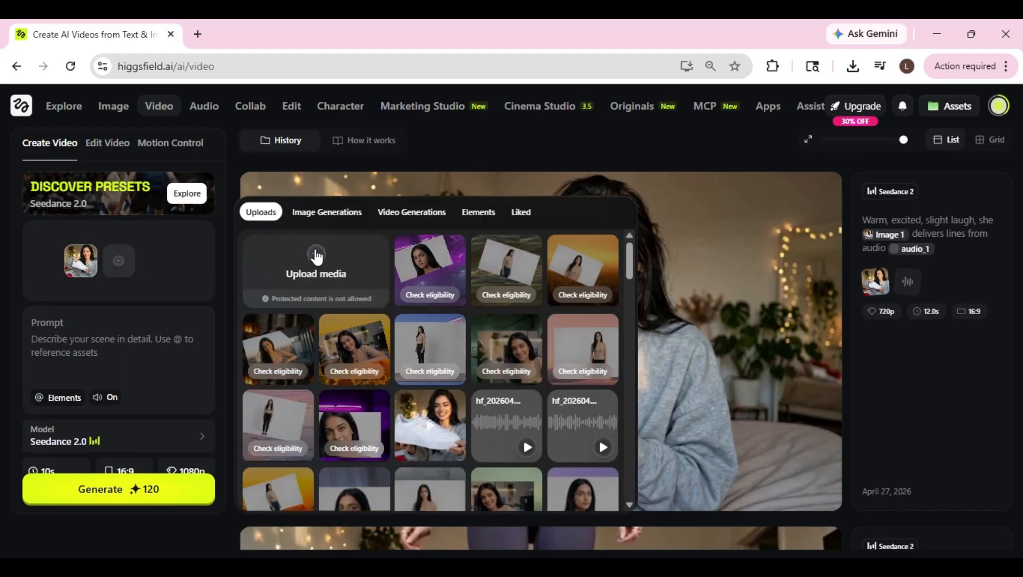
click(316, 257)
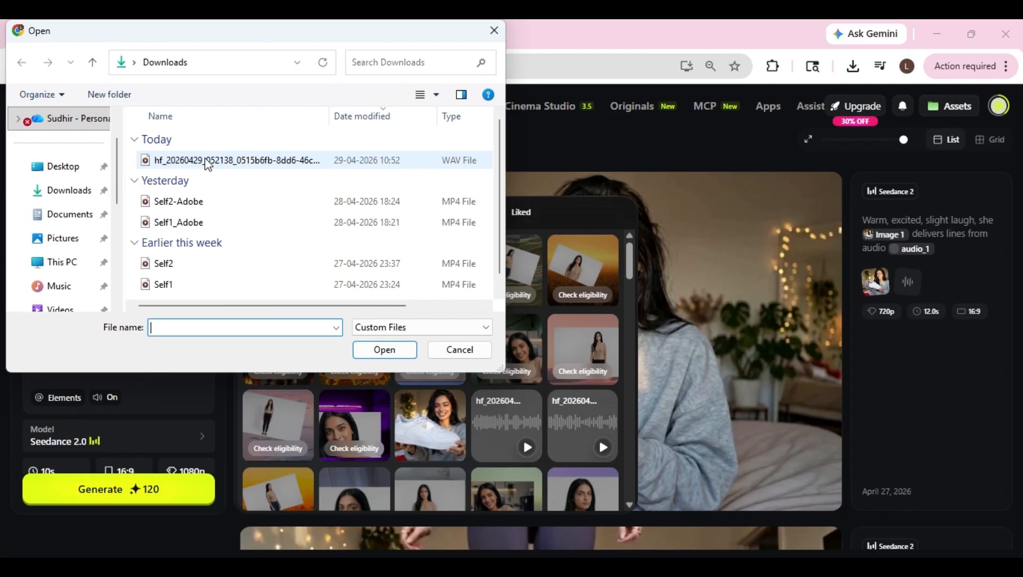
double_click(207, 163)
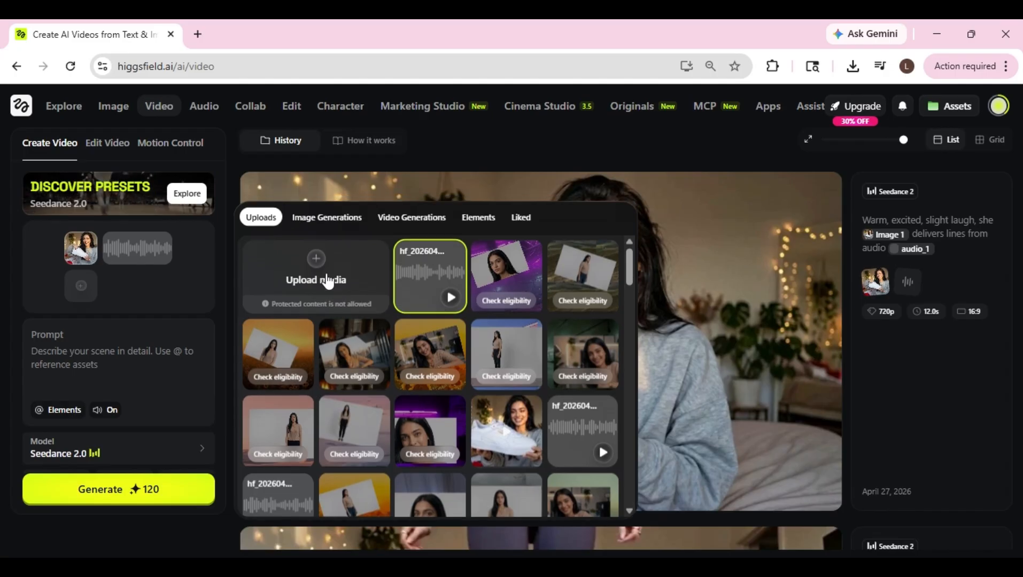
click(134, 368)
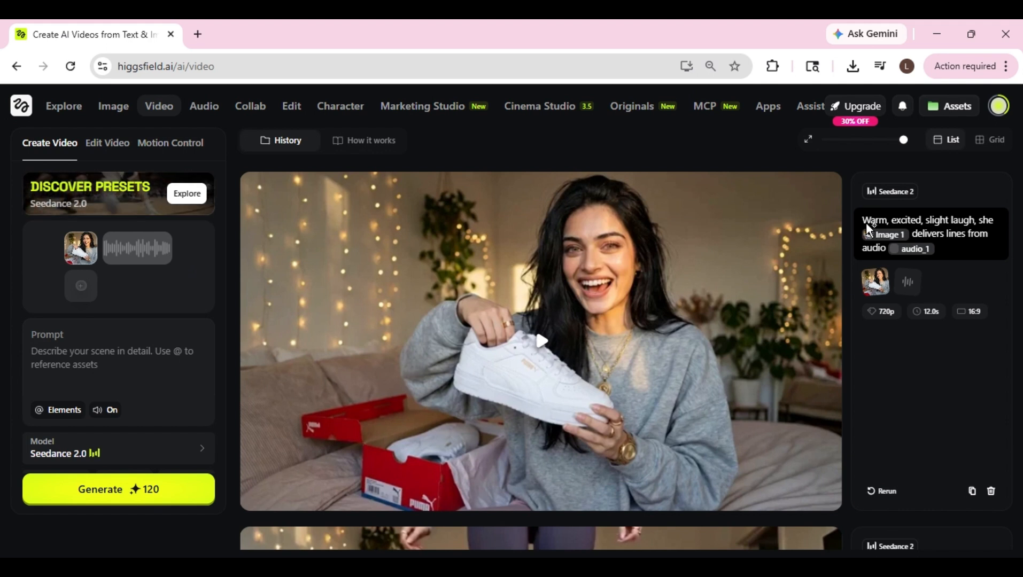
click(932, 229)
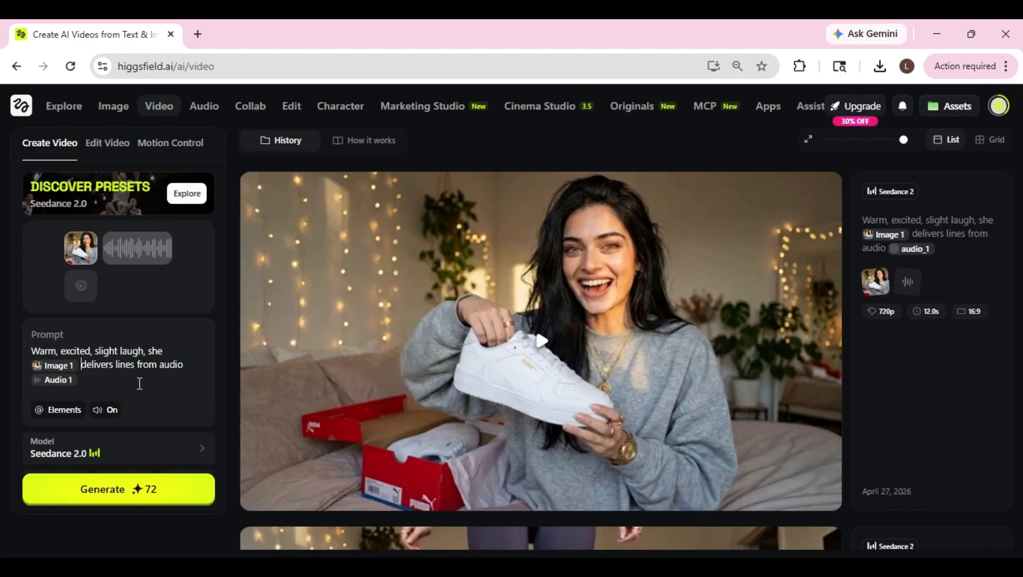
text(@)
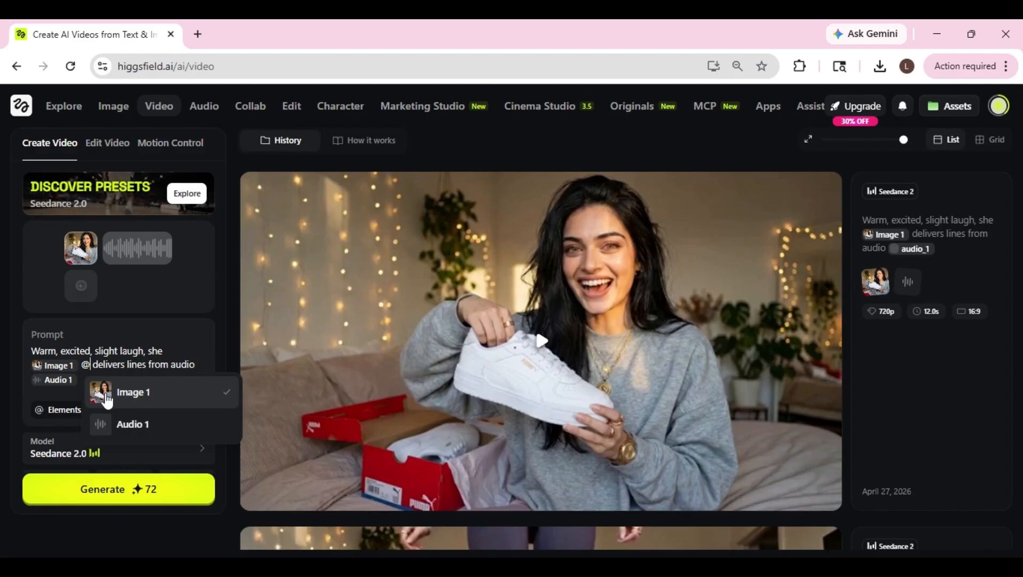
click(94, 366)
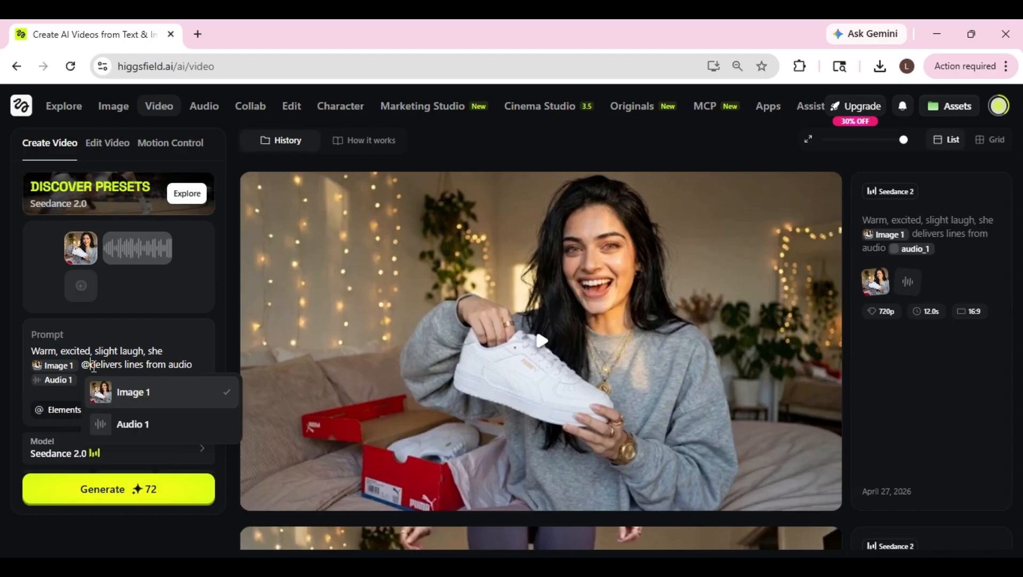
key(BackSpace)
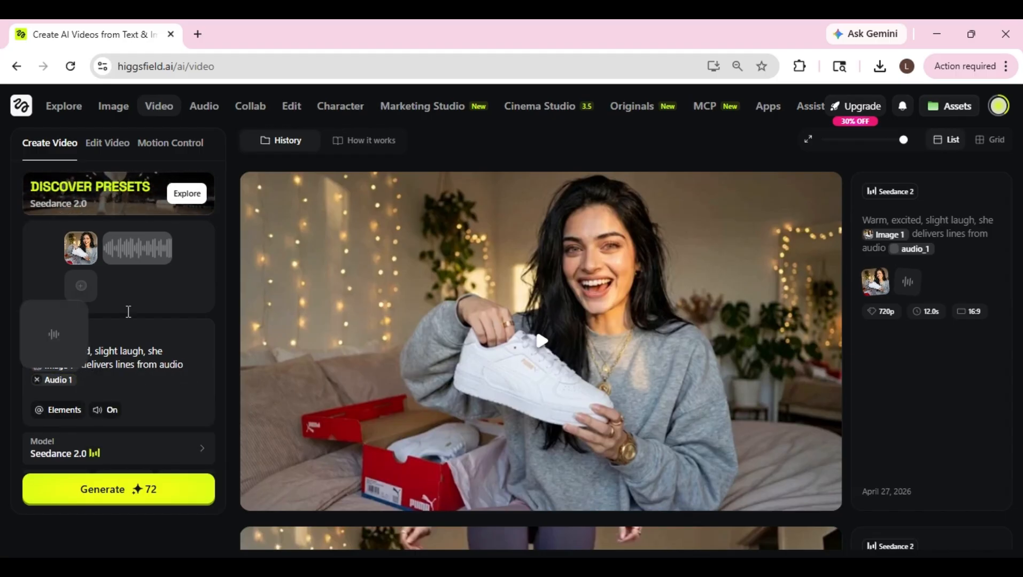
Set the duration of the Seedance 2.0 video to 12 seconds.
scroll(203, 364, down, 1)
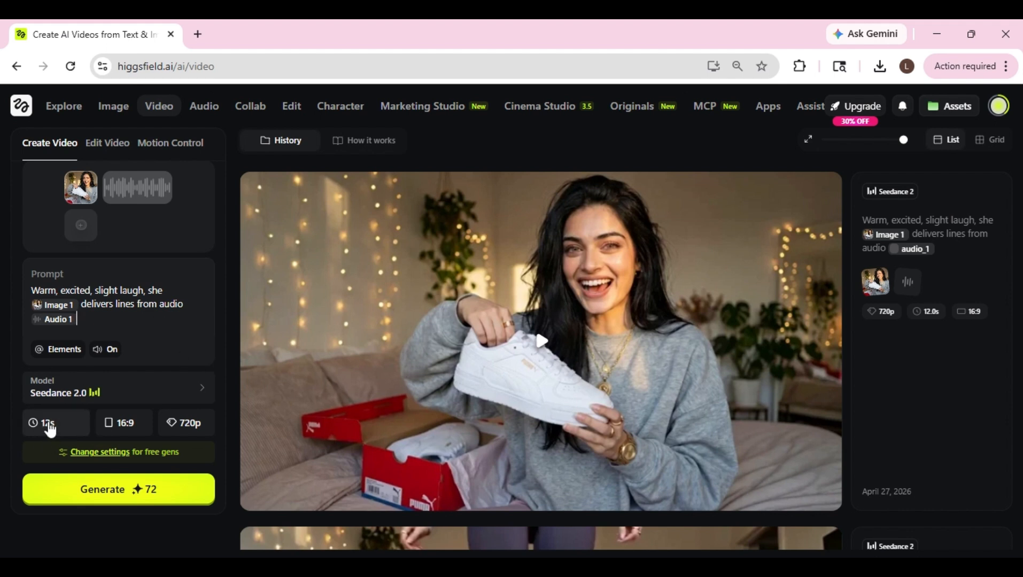
click(48, 424)
mouse_move(182, 386)
mouse_down()
mouse_move(146, 381)
mouse_move(245, 381)
mouse_move(188, 385)
mouse_up()
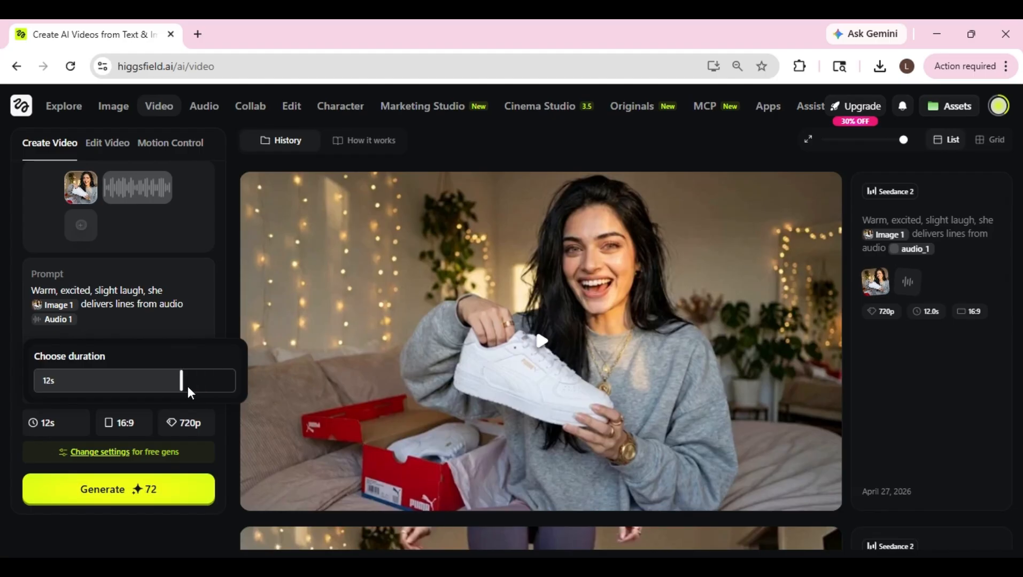
Keep the aspect ratio at 16:9 and the resolution at 720p, and generate the video.
click(124, 427)
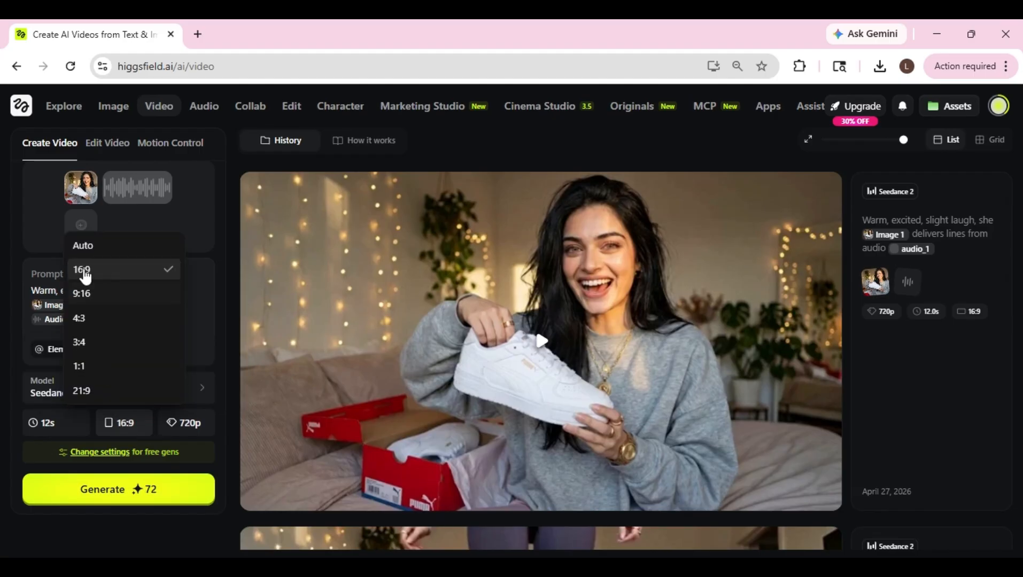
click(123, 427)
click(186, 425)
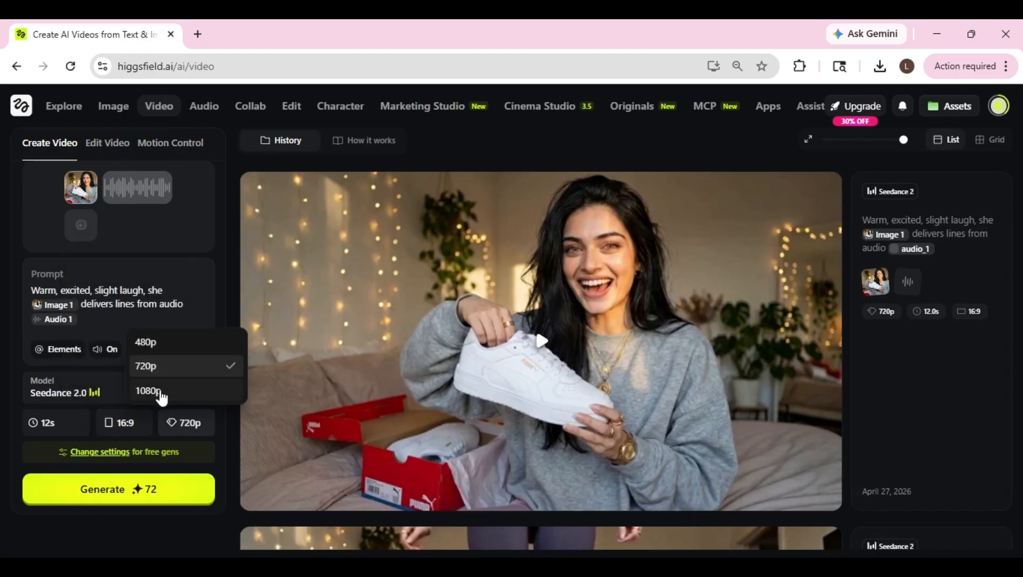
click(186, 430)
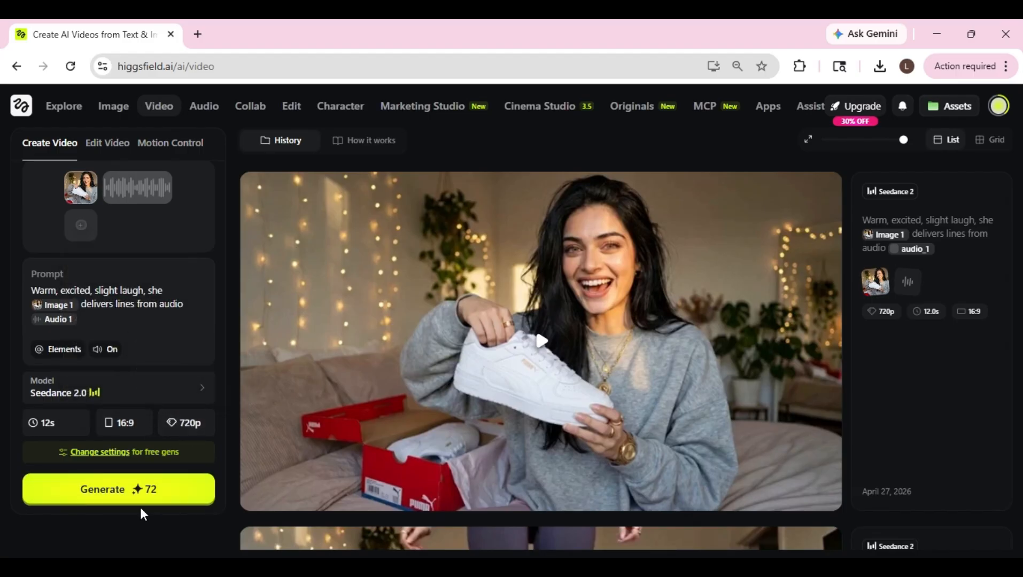
click(113, 494)
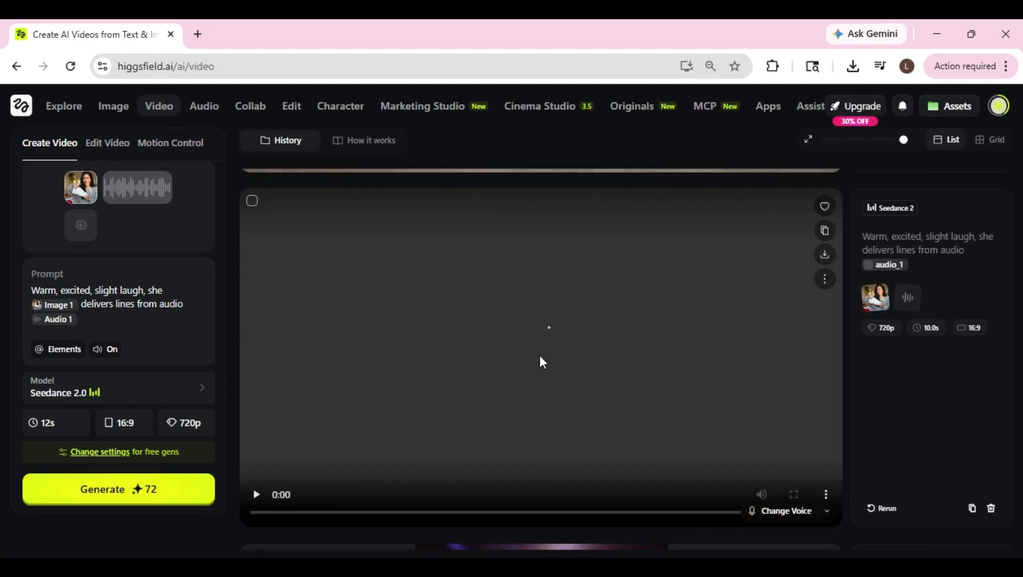
Play the 10-second Seedance 2 video of the influencer showing the white Puma shoe.
click(539, 355)
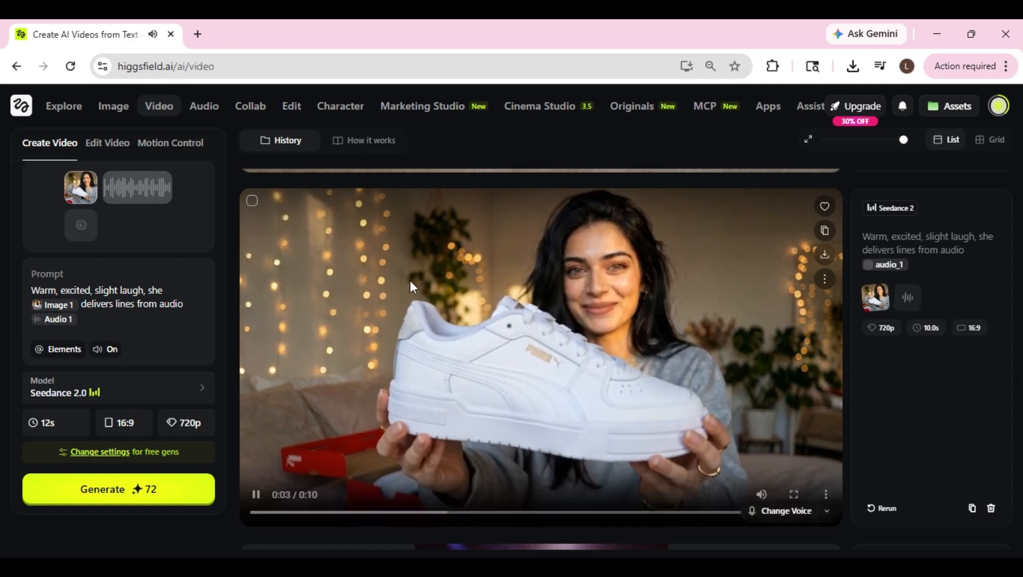
scroll(506, 308, up, 7)
In Lipsync Studio's speech generator, replace the Joyful voice's script with "Now let me try wearing this shoes and see if they fit".
mouse_move(170, 107)
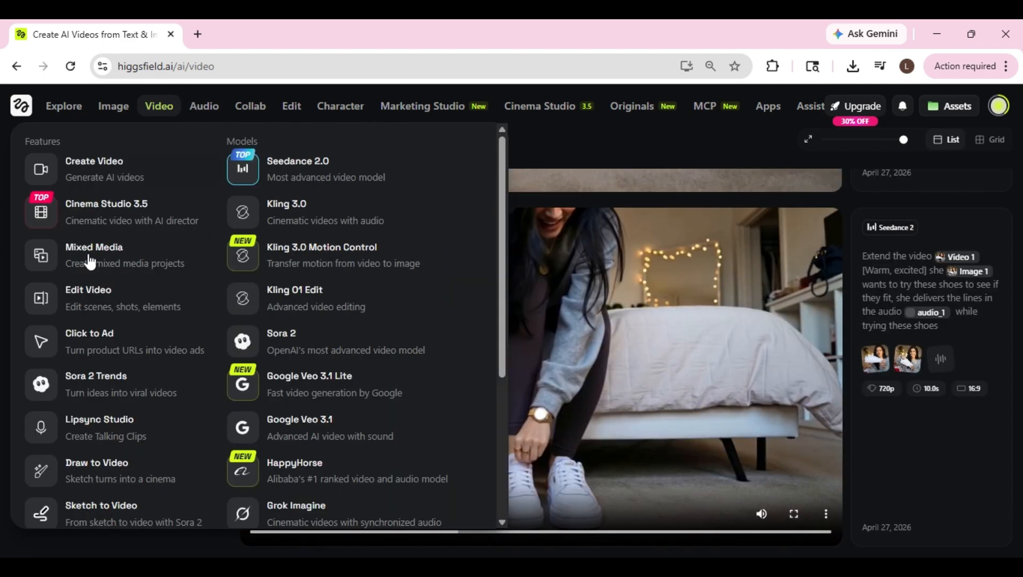
click(88, 431)
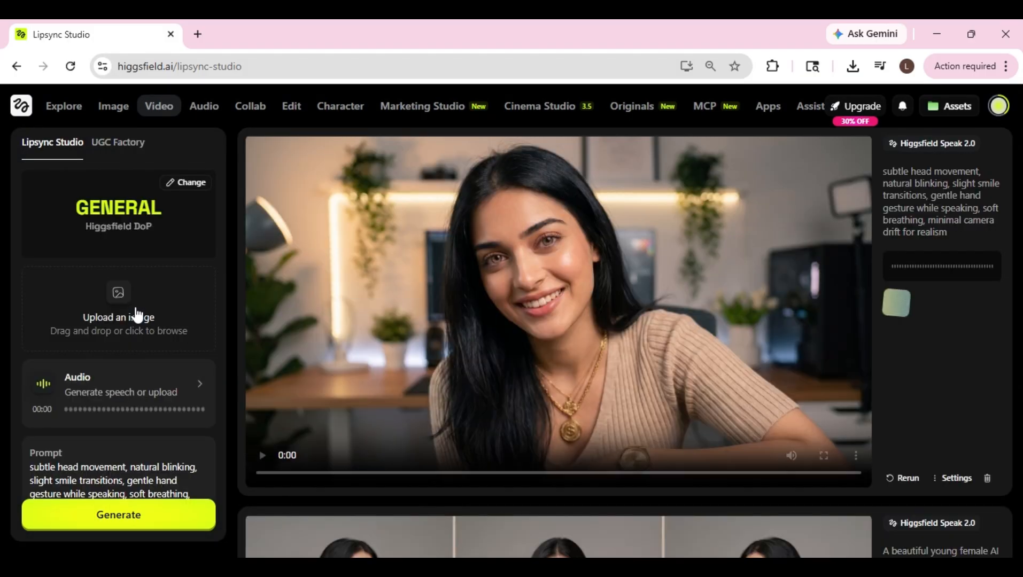
click(201, 384)
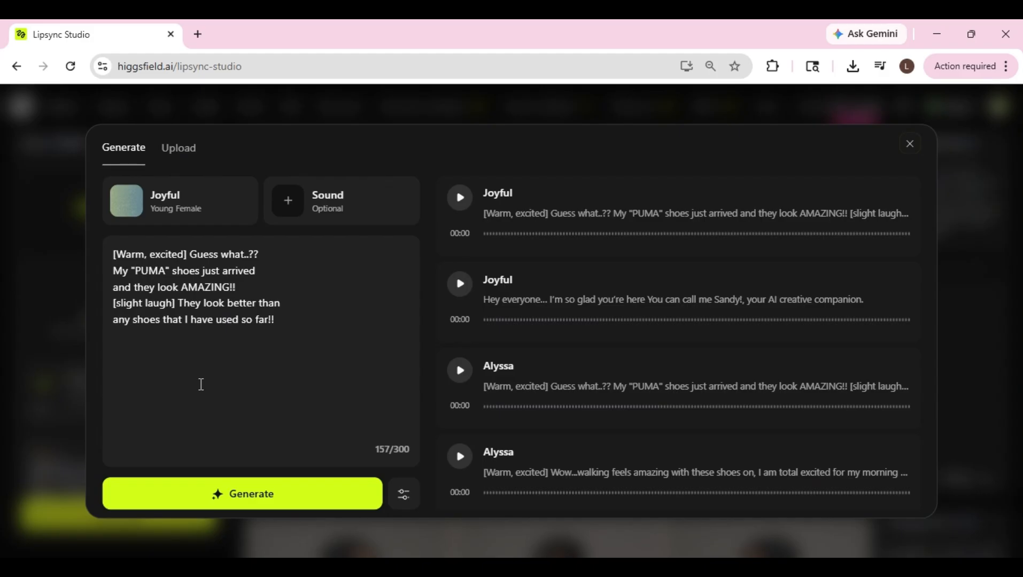
key(ctrl+a)
text(Now let me try wearing)
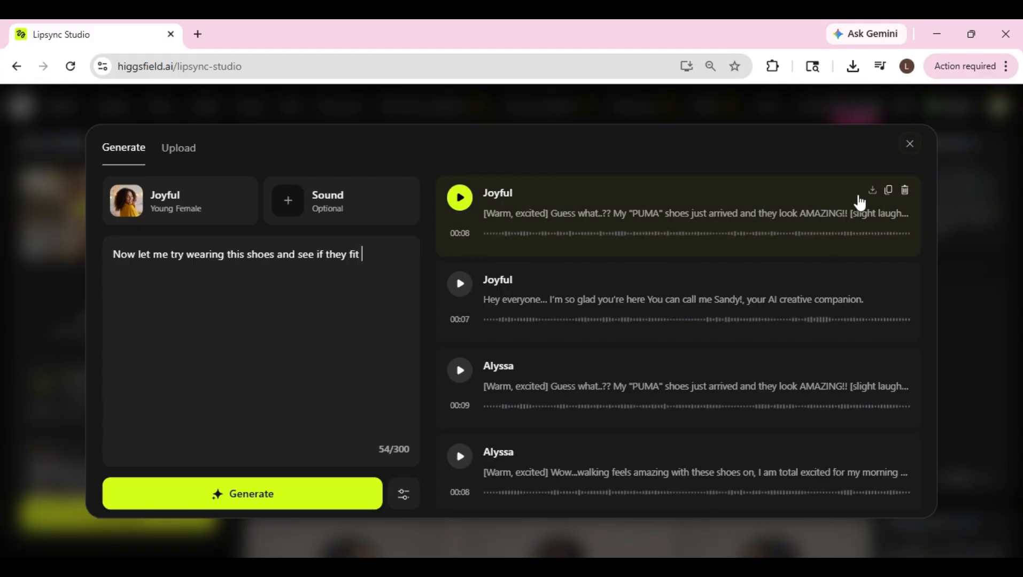
click(911, 144)
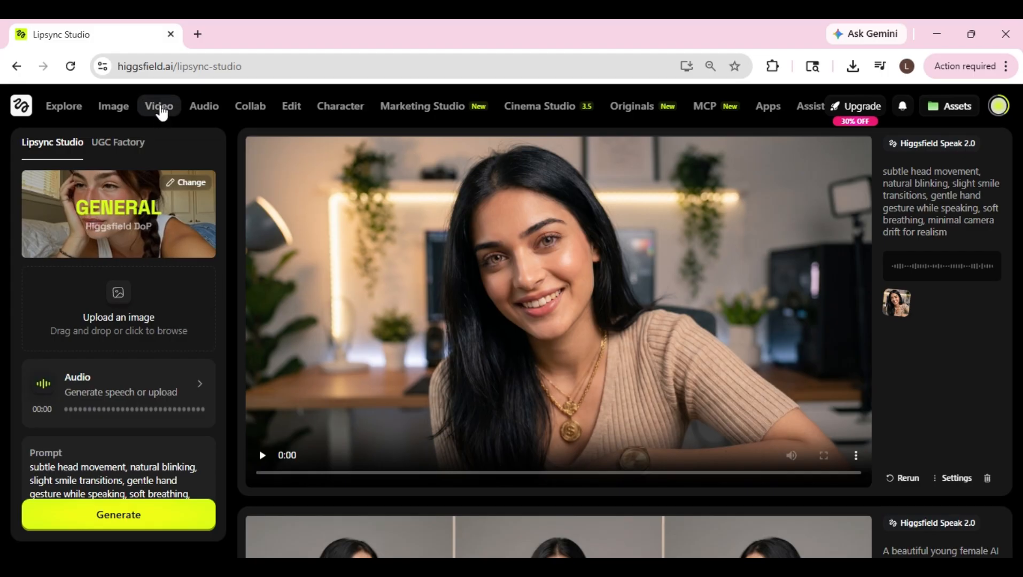
Set up a new Seedance 2.0 video and attach the shoe unboxing clip from the video generations as its video reference.
mouse_move(159, 106)
click(288, 168)
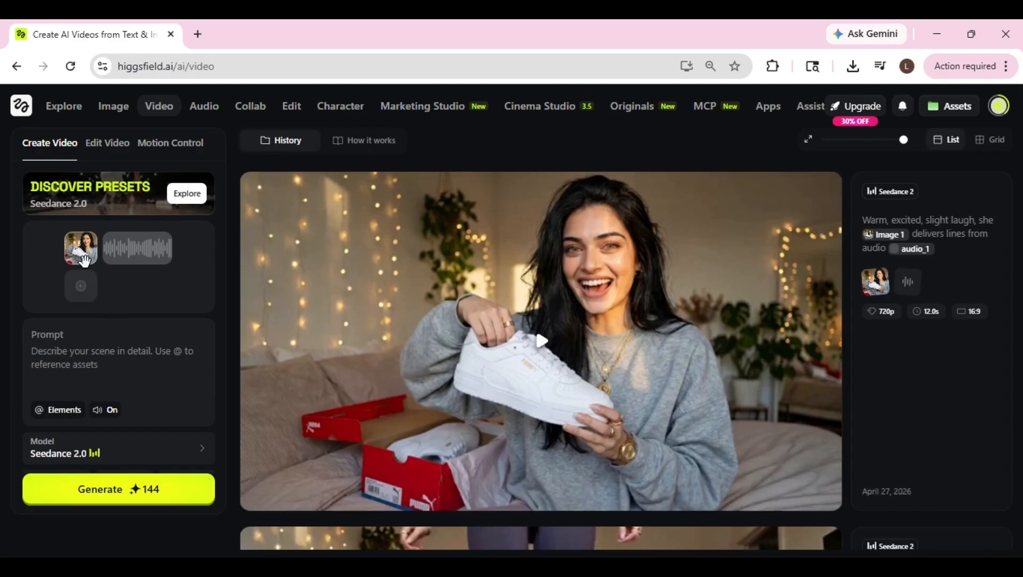
mouse_move(95, 235)
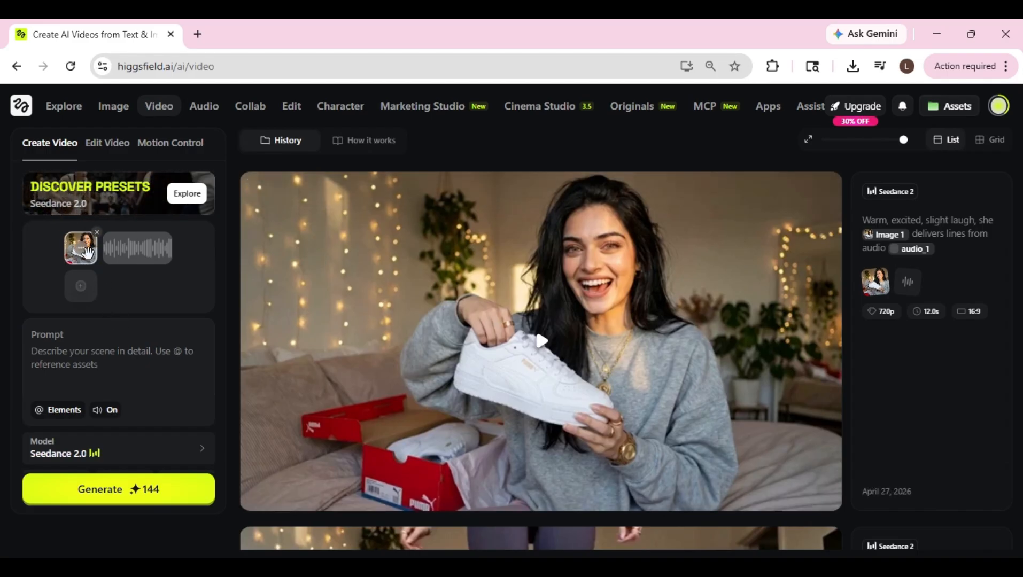
mouse_move(140, 256)
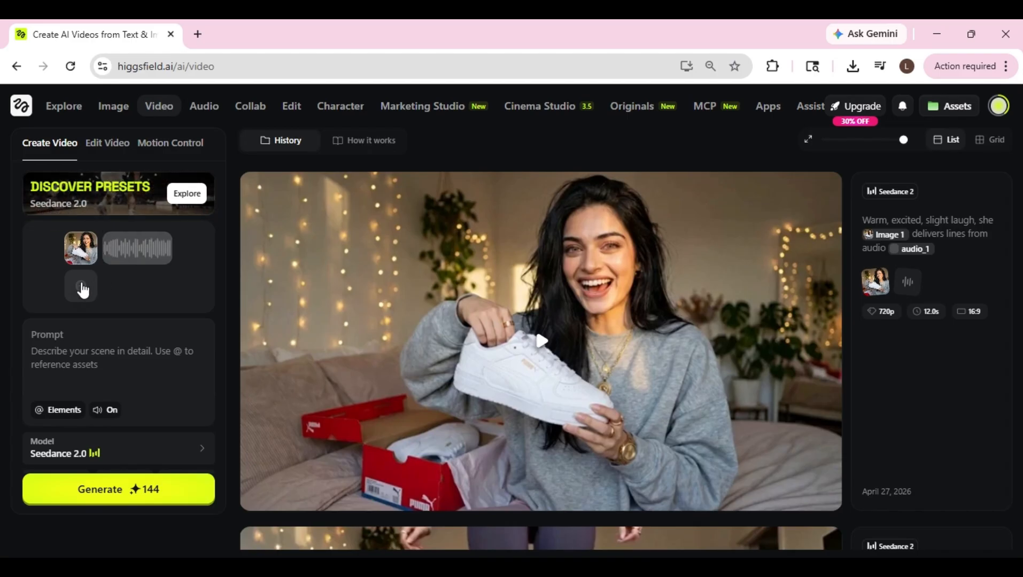
click(82, 290)
click(415, 220)
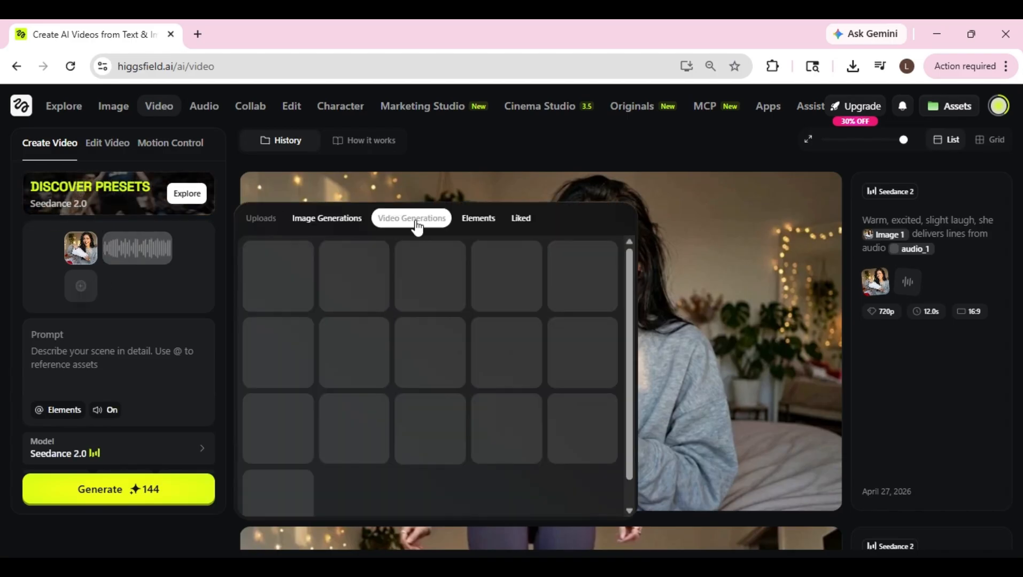
click(516, 285)
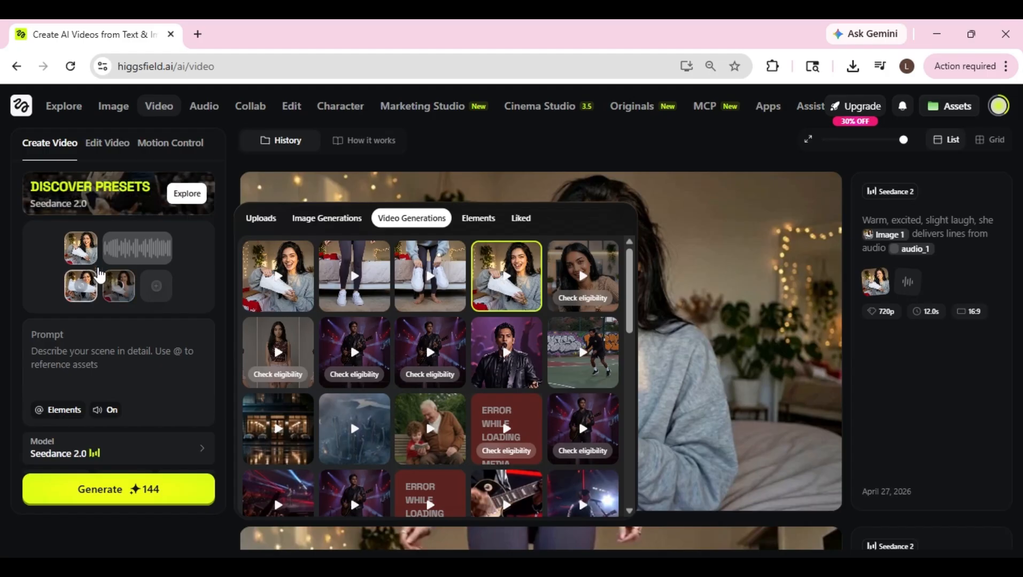
click(97, 270)
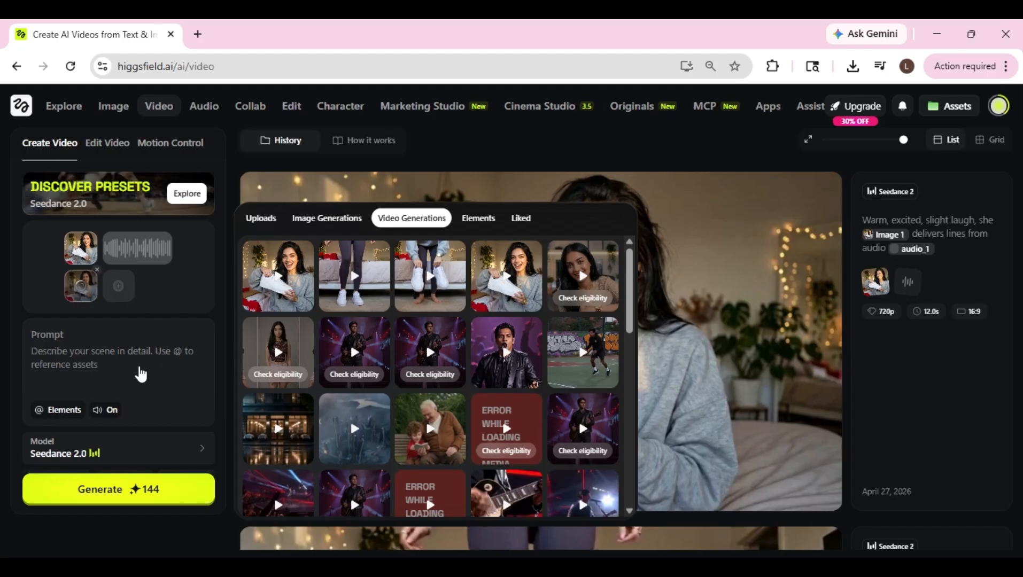
click(140, 374)
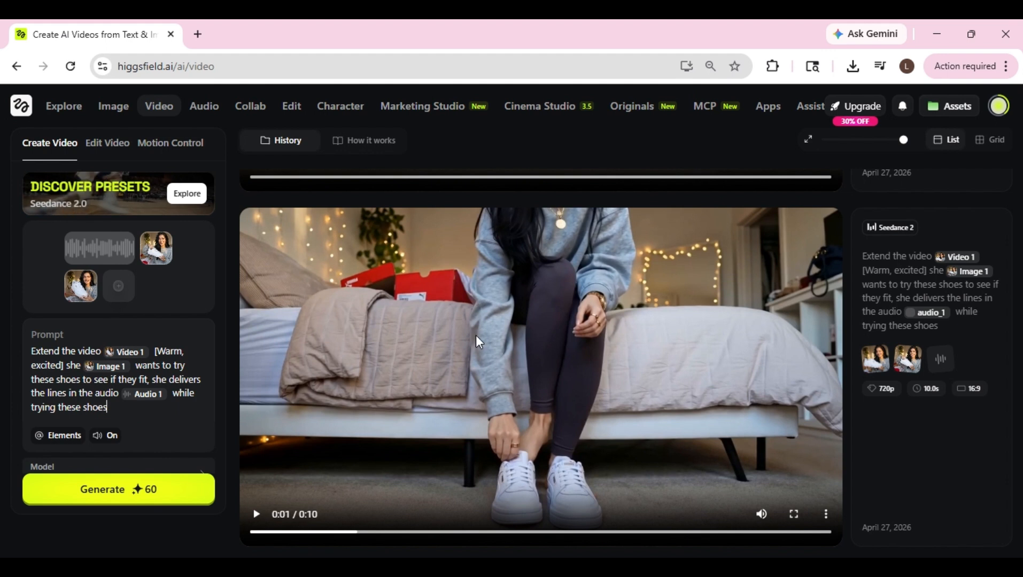
Play the 10-second shoe try-on video and the 13-second walk-around video in the generation history.
click(256, 514)
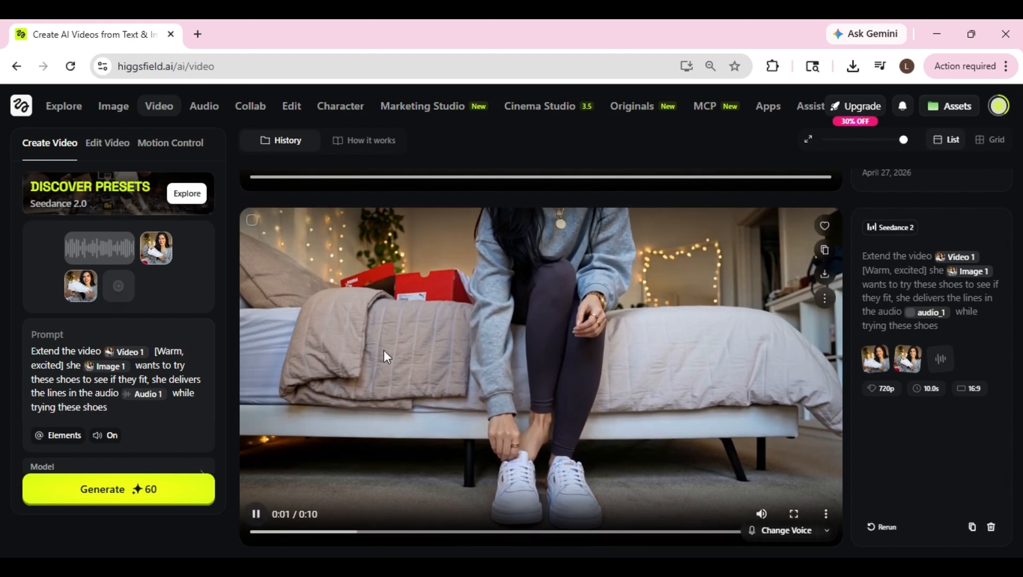
click(256, 515)
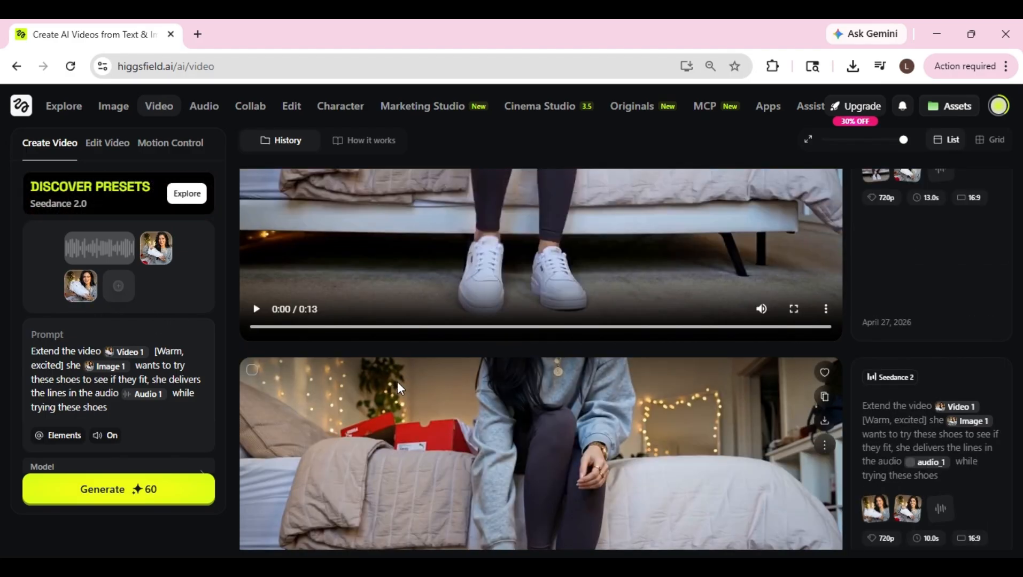
scroll(399, 389, up, 3)
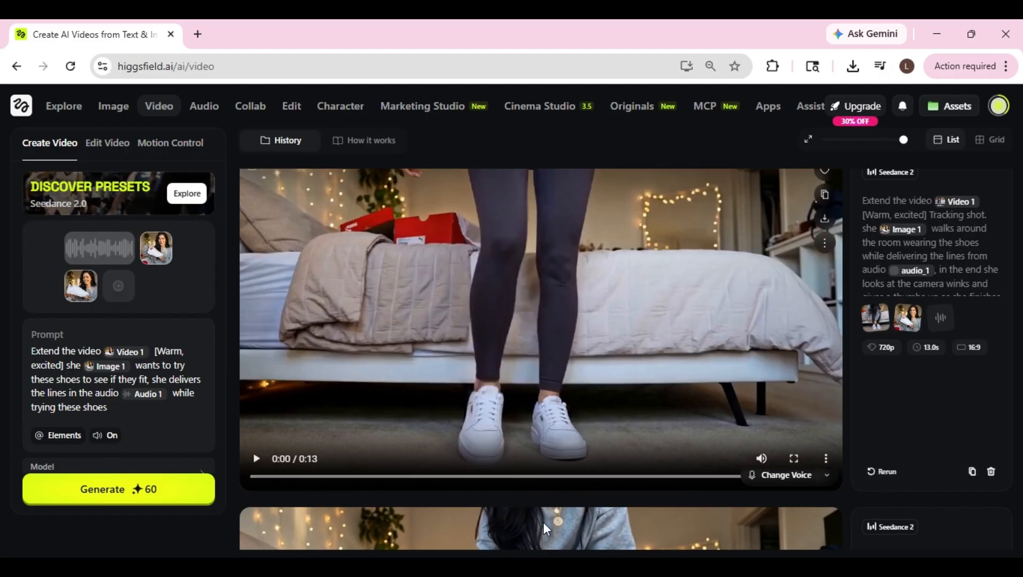
scroll(533, 381, down, 3)
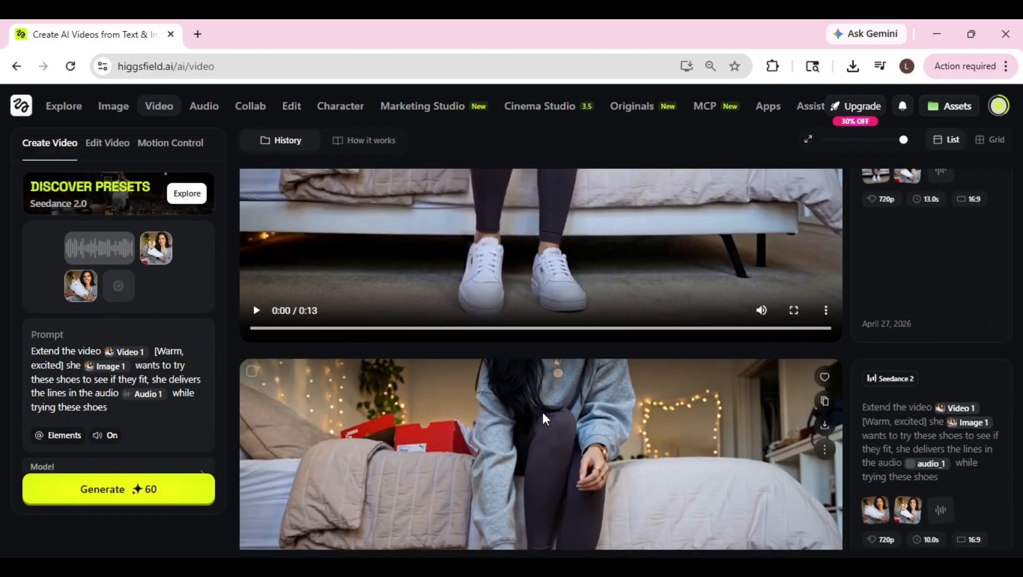
scroll(530, 378, down, 3)
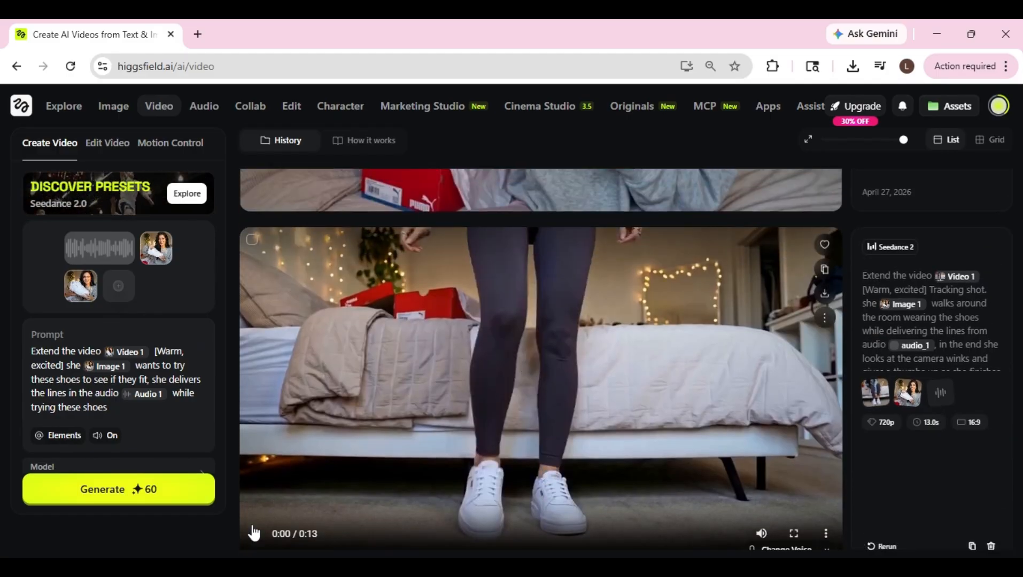
click(256, 534)
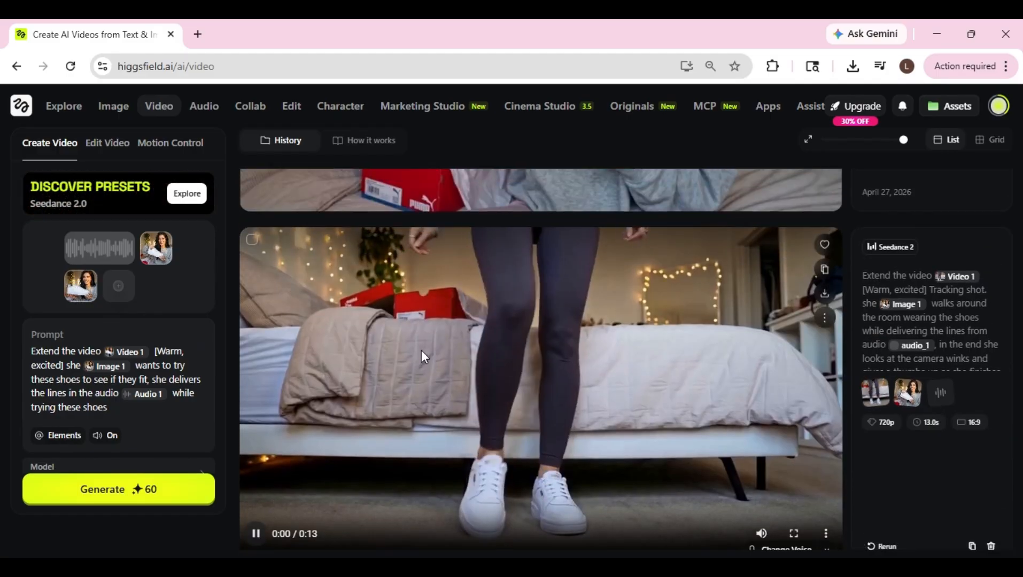